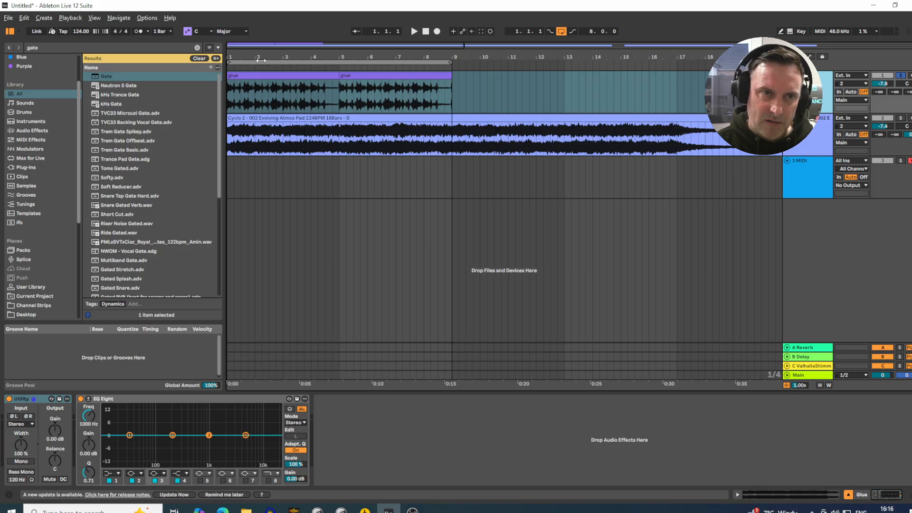
Show the whole arrangement and highlight the Evolving Atmos Pad and Vocal Atmosphere clips on the second track
{"action": "left_click_drag", "start_coordinate": [271, 57], "coordinate": [272, 55]}
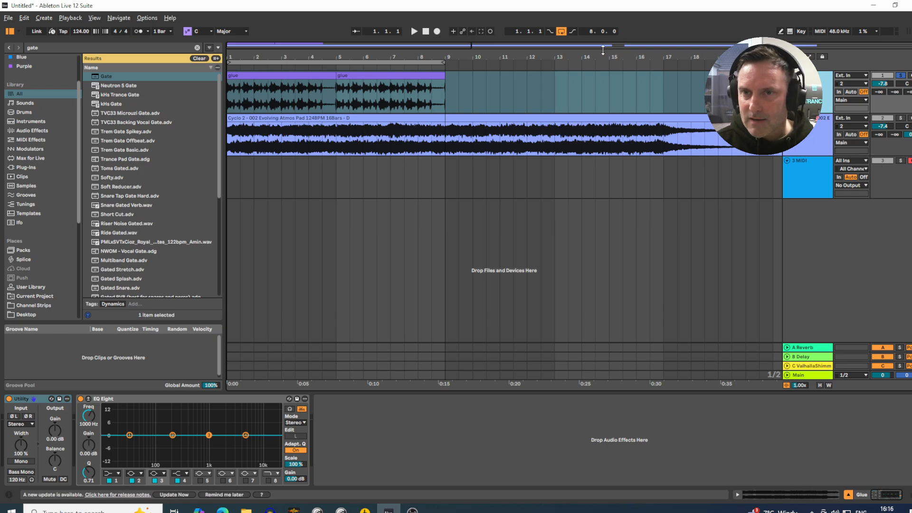
{"action": "left_click_drag", "start_coordinate": [537, 56], "coordinate": [537, 24]}
{"action": "left_click_drag", "start_coordinate": [304, 56], "coordinate": [304, 52]}
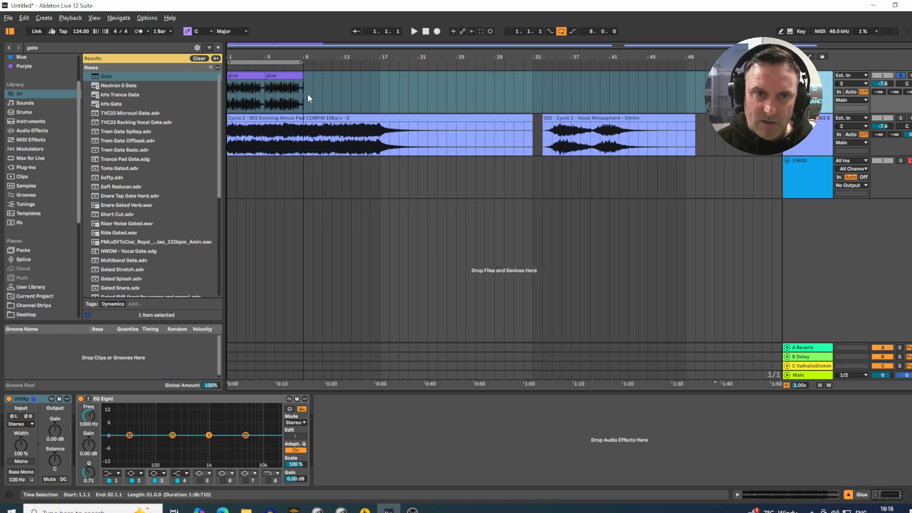
{"action": "left_click", "coordinate": [288, 118]}
{"action": "left_click_drag", "start_coordinate": [428, 142], "coordinate": [213, 130]}
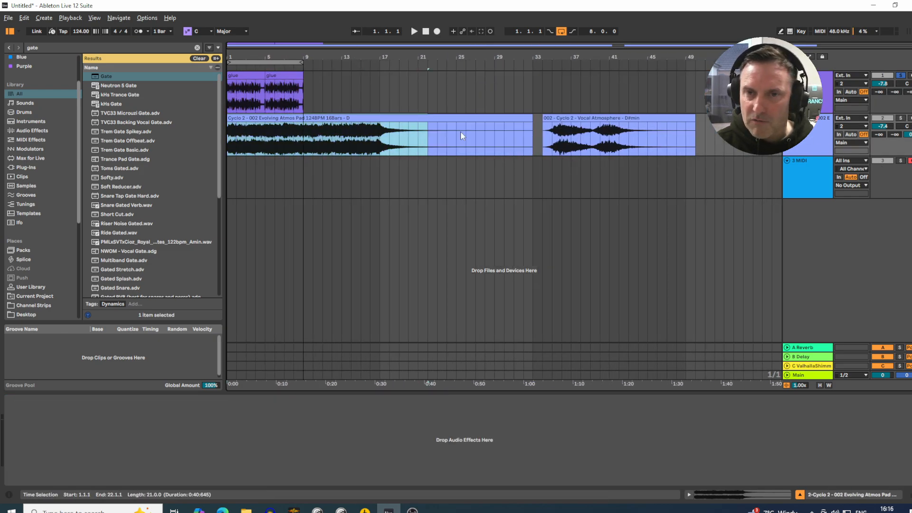
{"action": "left_click_drag", "start_coordinate": [696, 136], "coordinate": [544, 135]}
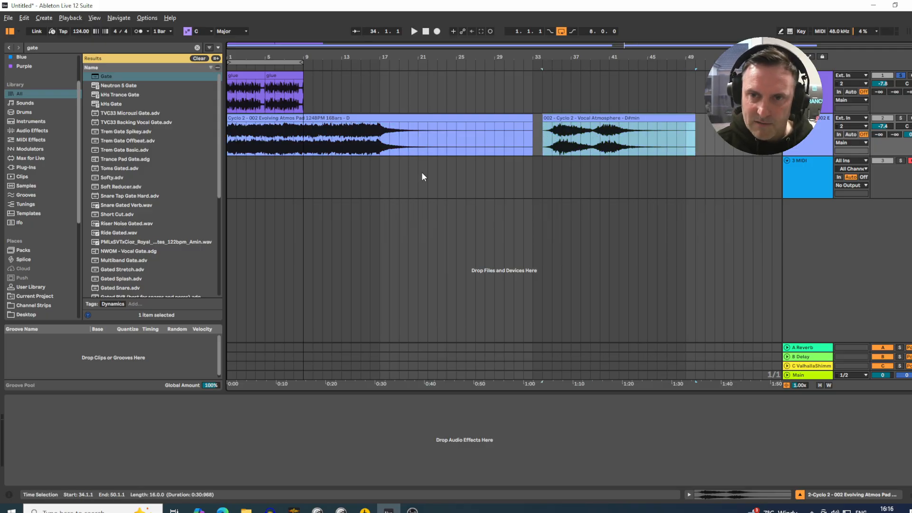
Play the glue clip on the first track and extend it from bar 5 to bar 9
{"action": "left_click", "coordinate": [237, 76]}
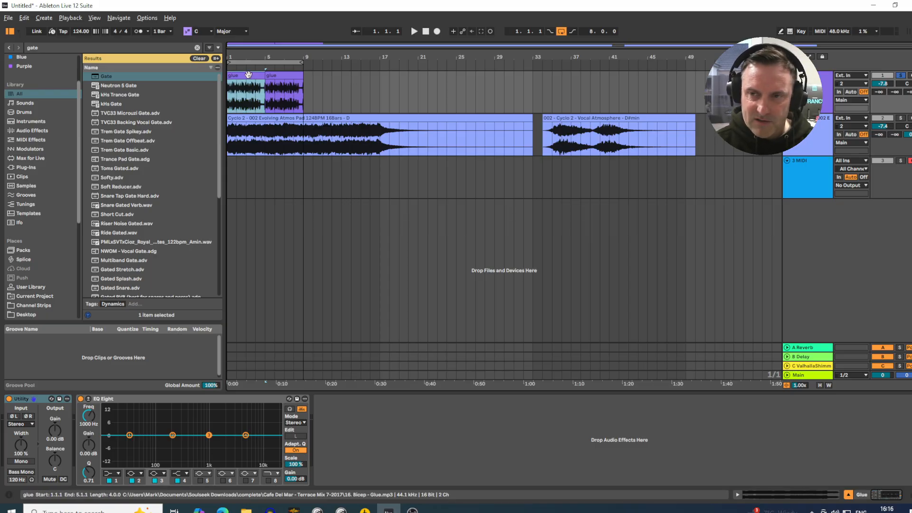
{"action": "key", "text": "space"}
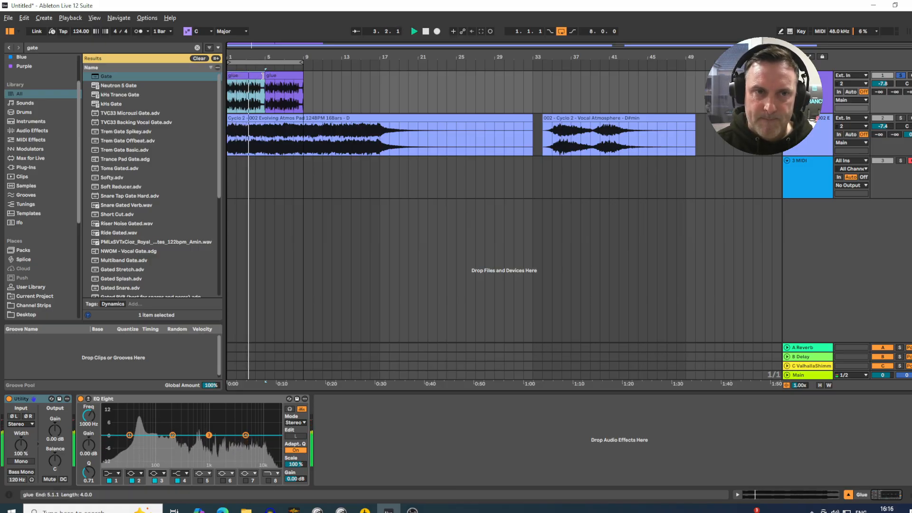
{"action": "left_click_drag", "start_coordinate": [266, 77], "coordinate": [303, 78]}
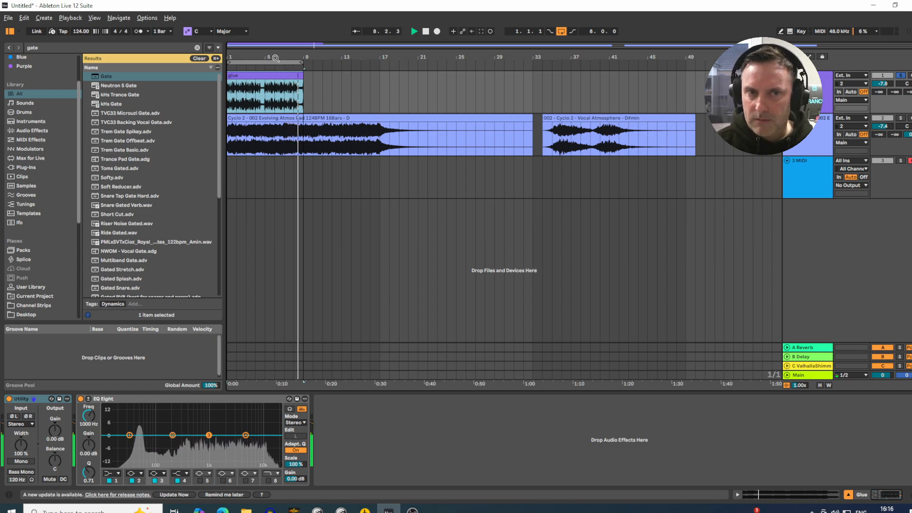
{"action": "key", "text": "space"}
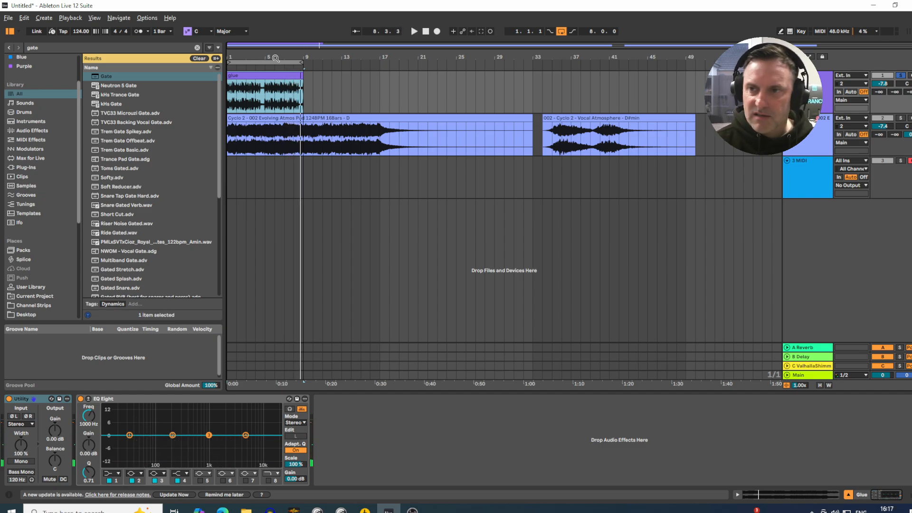
Unsolo and mute the glue track, and select the Vocal Atmosphere clip on the second track
{"action": "left_click", "coordinate": [901, 76]}
{"action": "left_click", "coordinate": [881, 76]}
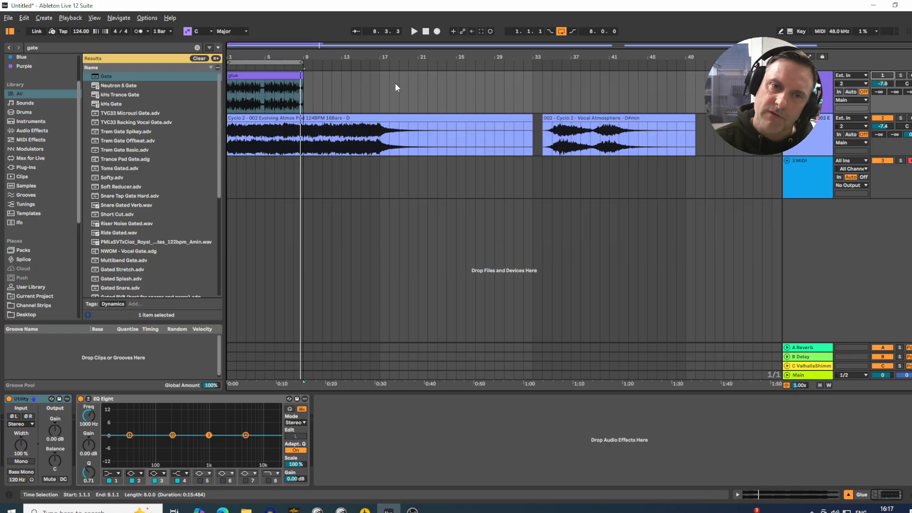
{"action": "left_click", "coordinate": [346, 117]}
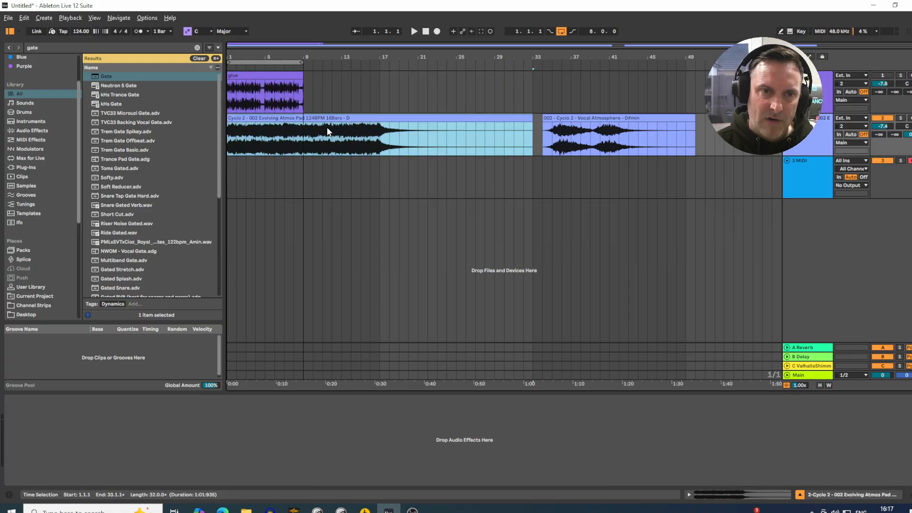
{"action": "left_click", "coordinate": [585, 118]}
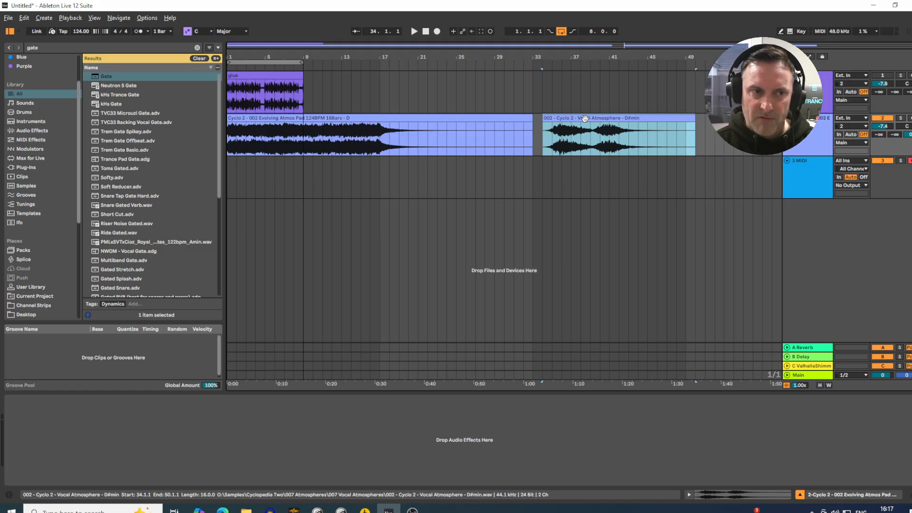
Add the Gate effect from the browser to the Evolving Atmos Pad track
{"action": "left_click", "coordinate": [25, 103]}
{"action": "left_click", "coordinate": [21, 94]}
{"action": "left_click", "coordinate": [49, 46]}
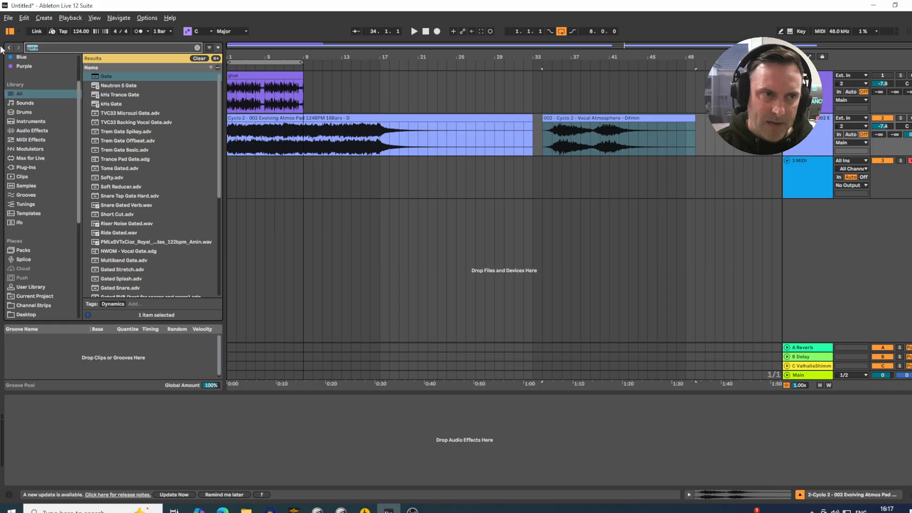
{"action": "left_click_drag", "start_coordinate": [105, 75], "coordinate": [277, 137]}
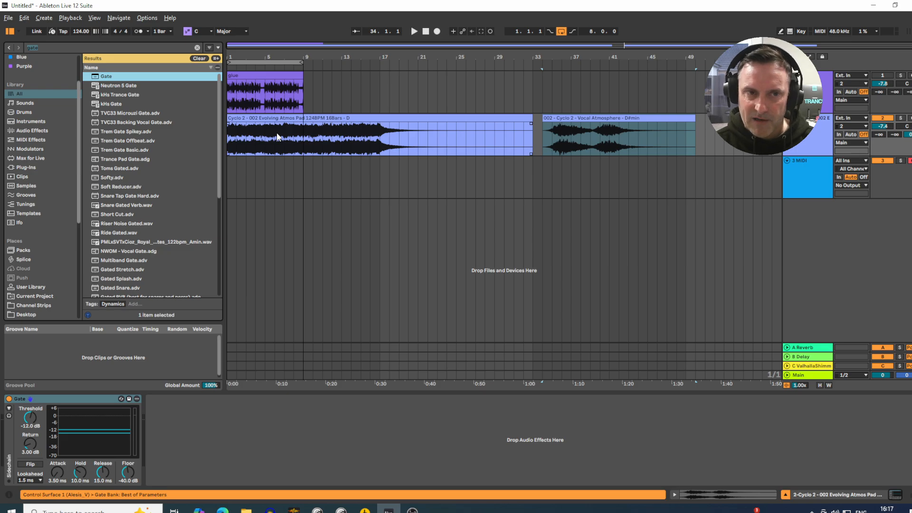
{"action": "left_click", "coordinate": [602, 139]}
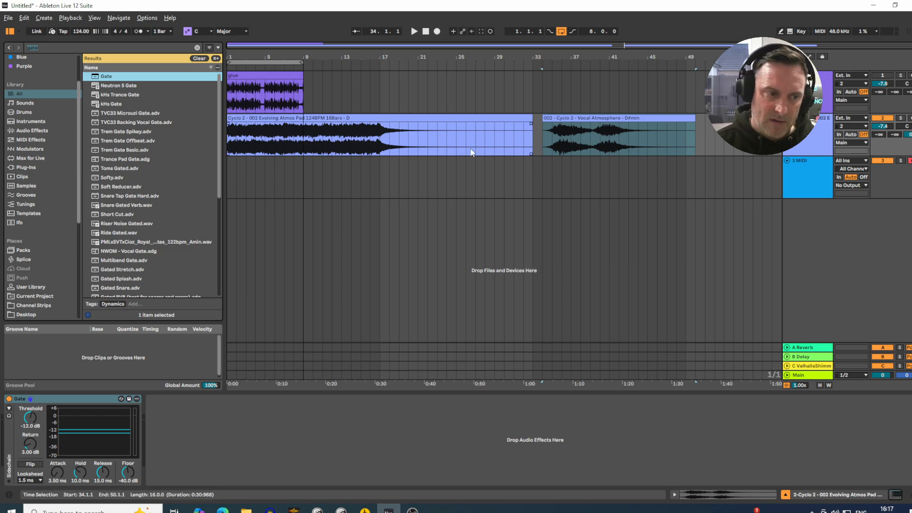
{"action": "left_click", "coordinate": [43, 399]}
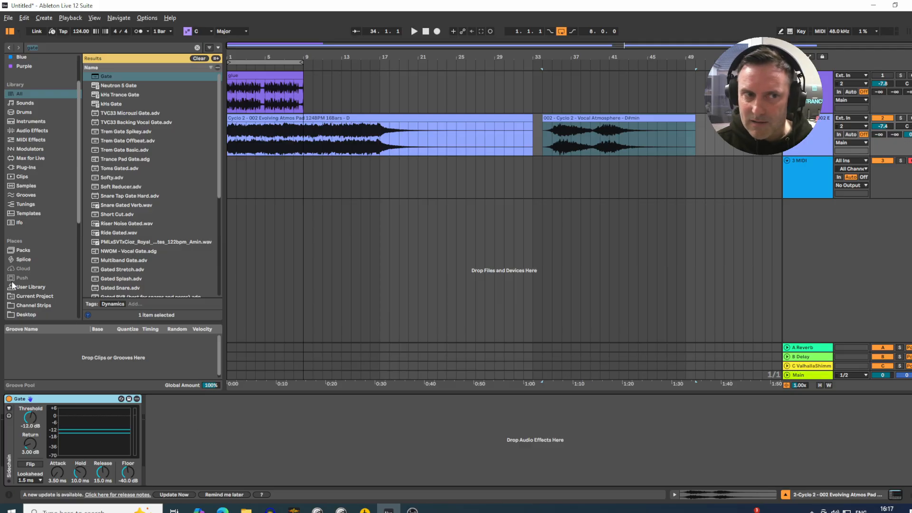
Search the browser for operator and load the Operator instrument onto the third MIDI track
{"action": "key", "text": "ctrl+f"}
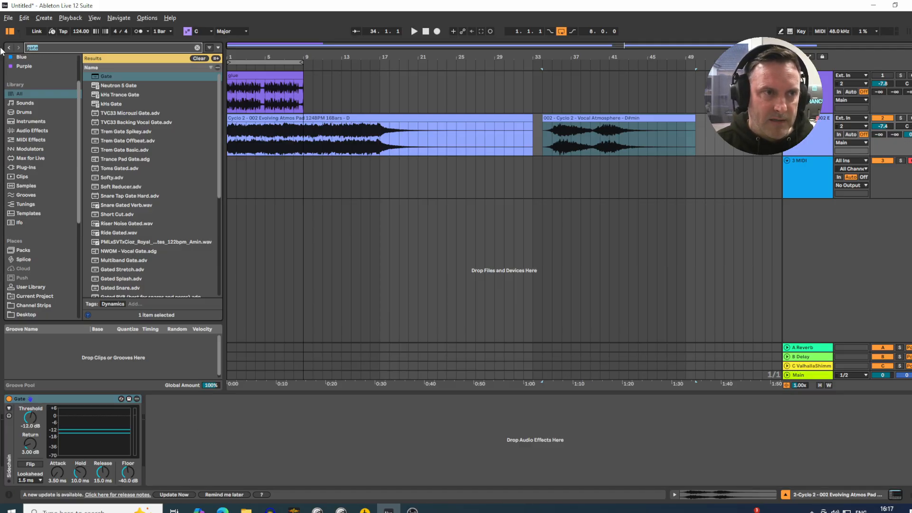
{"action": "type", "text": "operator"}
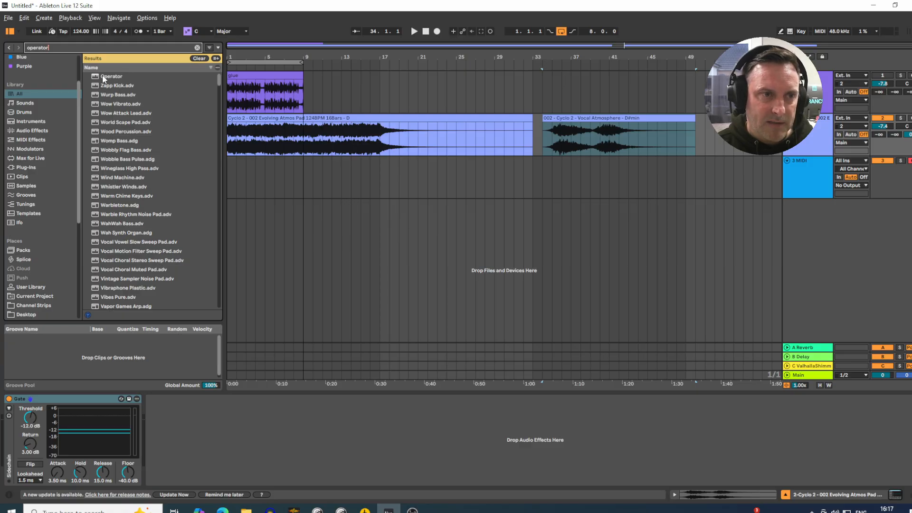
{"action": "left_click_drag", "start_coordinate": [104, 77], "coordinate": [301, 178]}
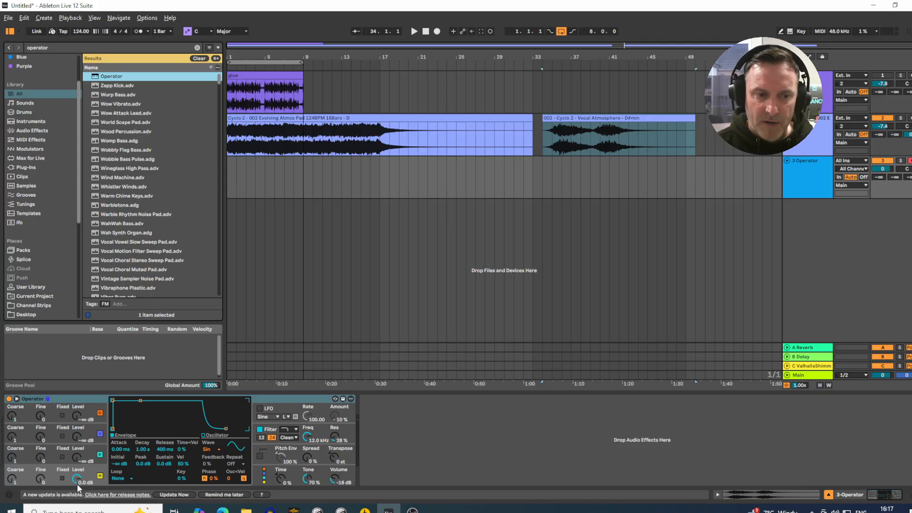
Set Operator's oscillator waveform to white noise (NoW) and lower the Operator track volume to -8.7
{"action": "left_click", "coordinate": [220, 451]}
{"action": "left_click", "coordinate": [215, 438]}
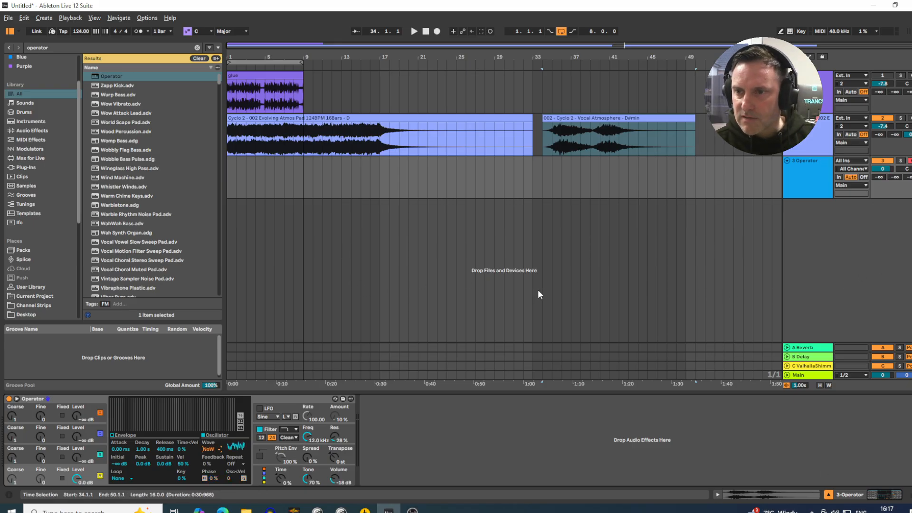
{"action": "left_click_drag", "start_coordinate": [883, 169], "coordinate": [883, 170]}
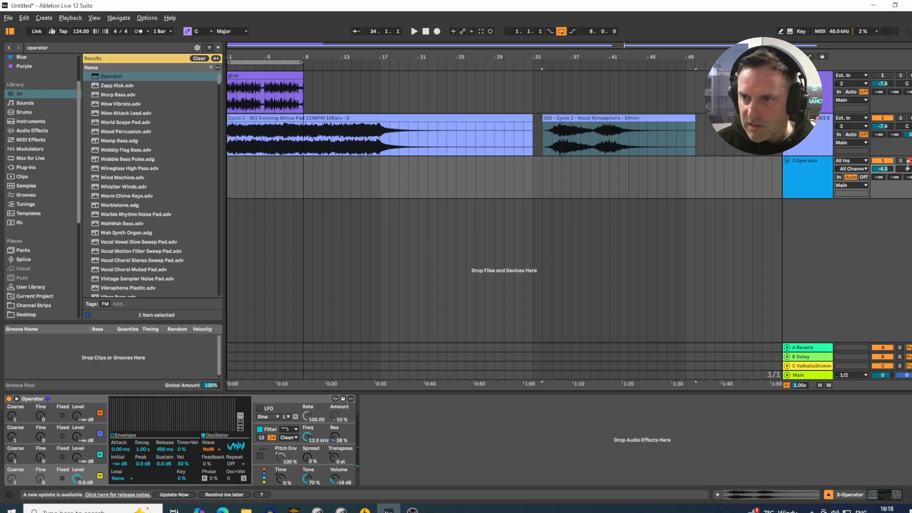
{"action": "left_click_drag", "start_coordinate": [886, 169], "coordinate": [885, 168]}
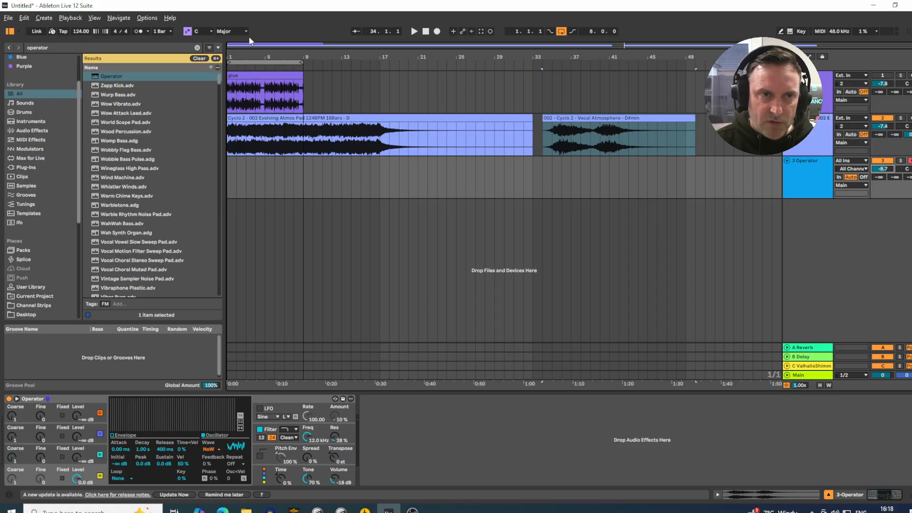
Create an empty two-bar MIDI clip on the Operator track from bar 1 to bar 3
{"action": "left_click_drag", "start_coordinate": [235, 57], "coordinate": [235, 86]}
{"action": "left_click", "coordinate": [302, 92]}
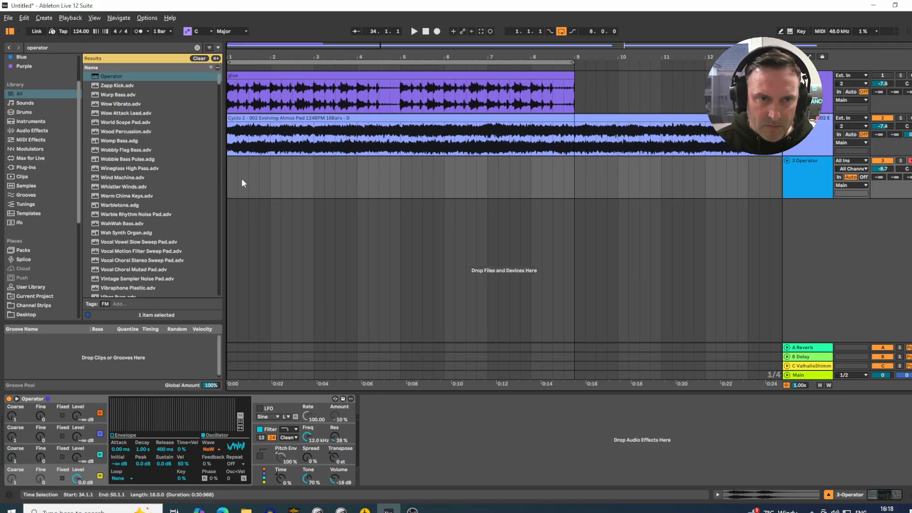
{"action": "left_click_drag", "start_coordinate": [314, 171], "coordinate": [187, 170]}
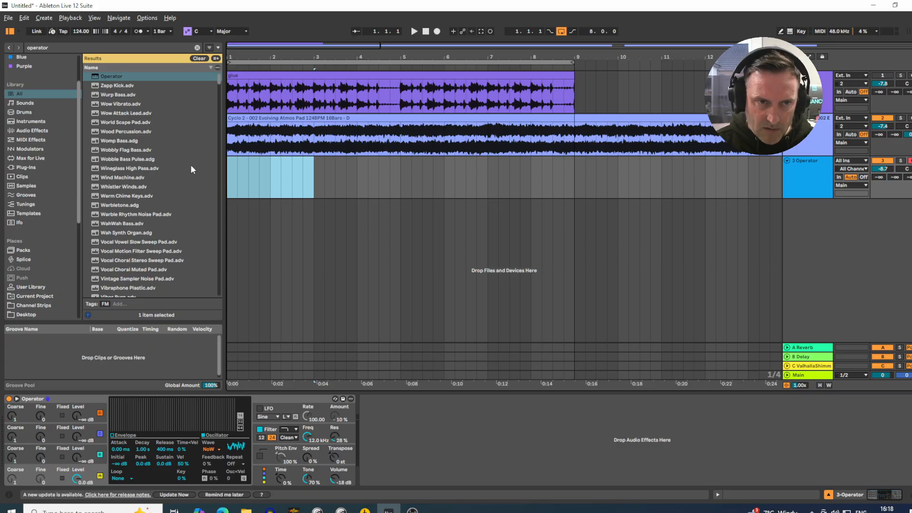
{"action": "right_click", "coordinate": [274, 163]}
{"action": "left_click", "coordinate": [311, 232]}
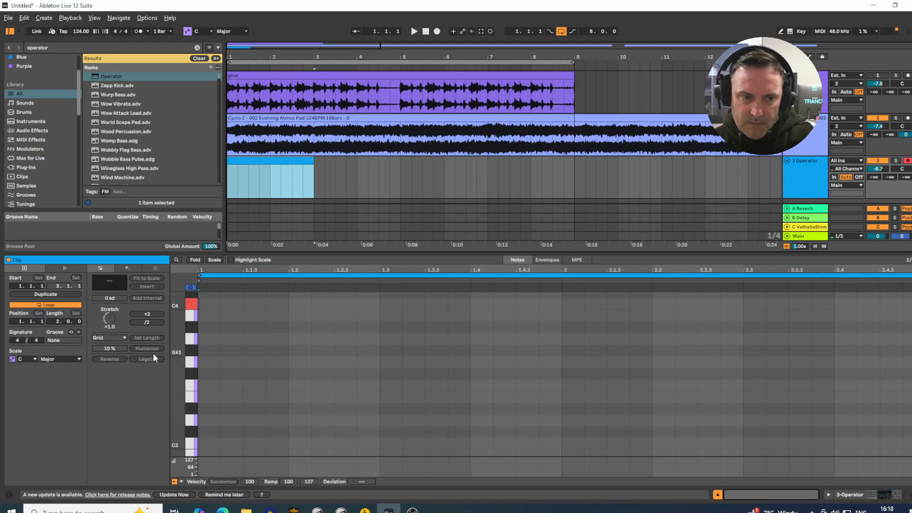
Enter sixteenth-note C4 notes in the Operator clip at 1.1.1, 1.1.3, 1.2.1, 1.2.3 and 1.2.4
{"action": "left_click_drag", "start_coordinate": [179, 350], "coordinate": [180, 397]}
{"action": "left_click", "coordinate": [189, 352]}
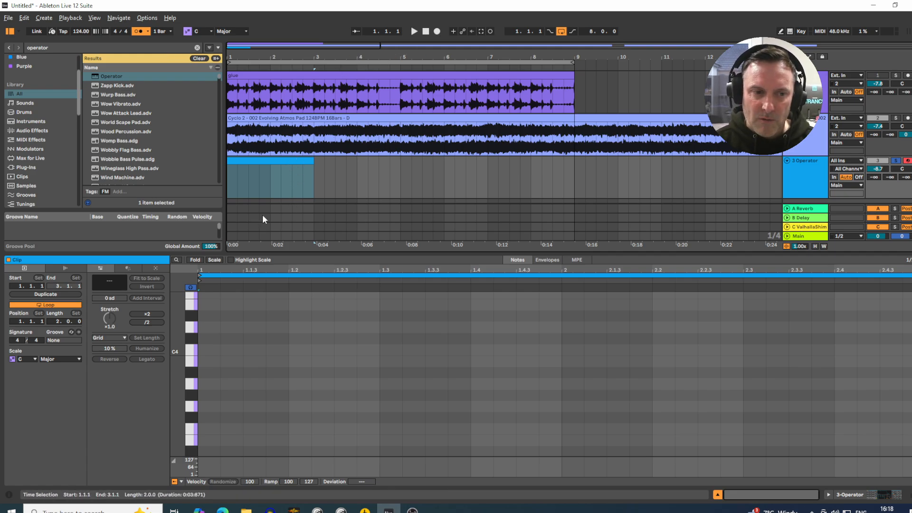
{"action": "double_click", "coordinate": [206, 349]}
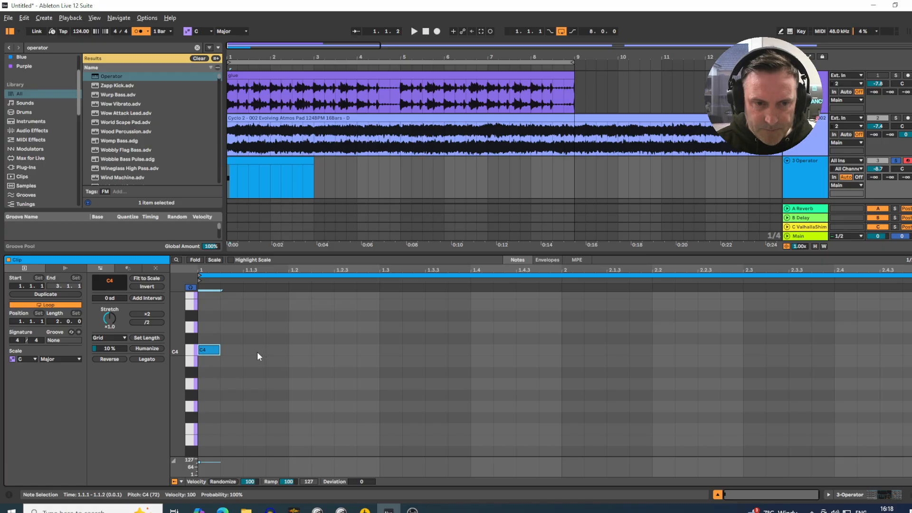
{"action": "key", "text": "space"}
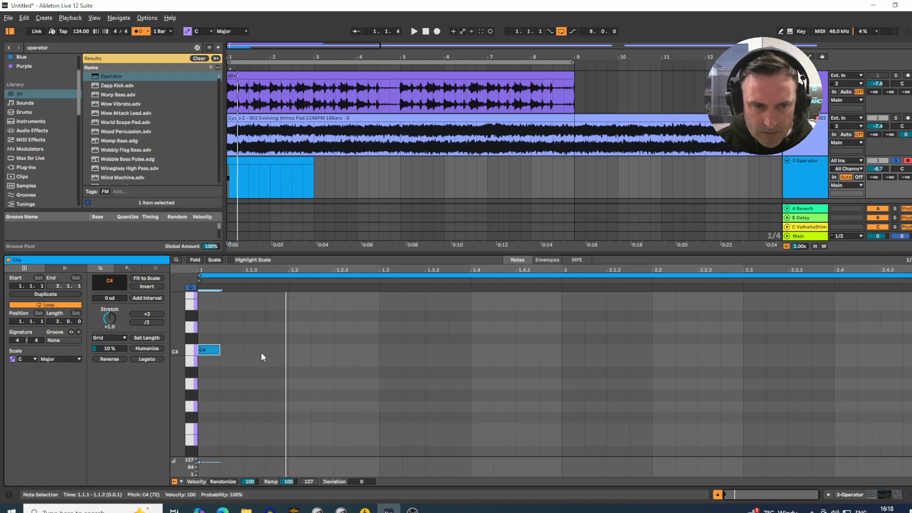
{"action": "double_click", "coordinate": [261, 352]}
{"action": "double_click", "coordinate": [293, 350]}
{"action": "key", "text": "space"}
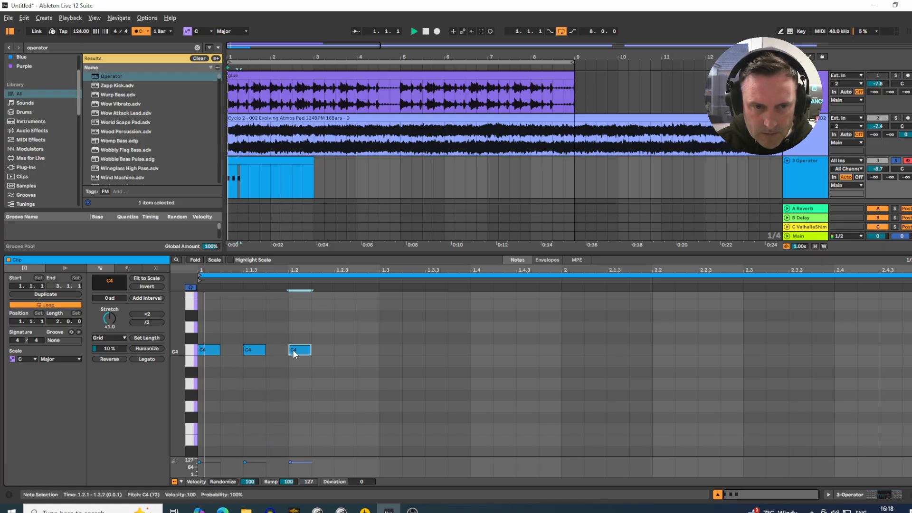
{"action": "double_click", "coordinate": [349, 350]}
{"action": "double_click", "coordinate": [362, 351]}
{"action": "key", "text": "space"}
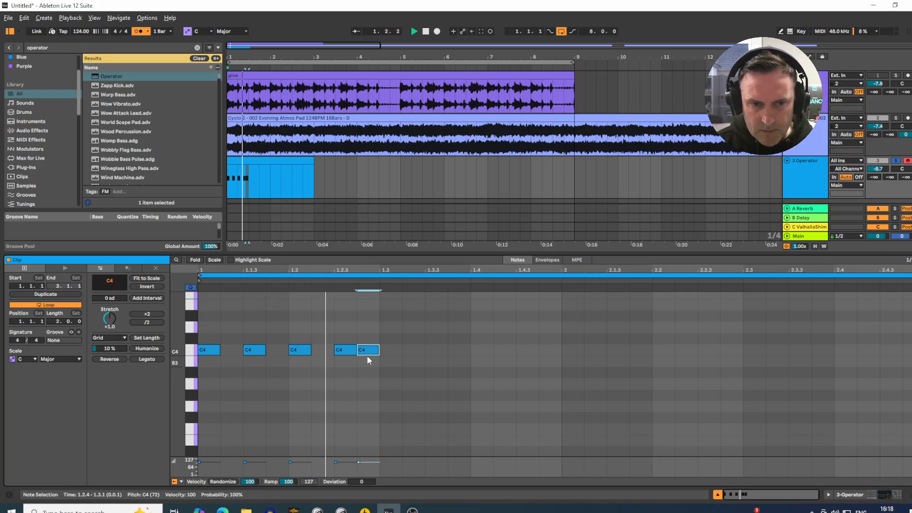
Complete bar 1 with C4 notes at 1.3.2 and 1.3.3 and four consecutive sixteenths from 1.4.1 to 1.4.4
{"action": "key", "text": "space"}
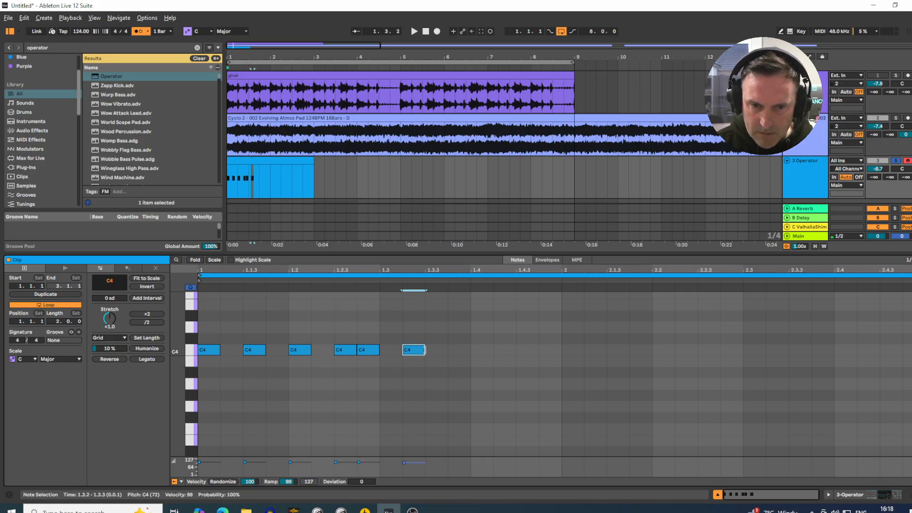
{"action": "double_click", "coordinate": [414, 350]}
{"action": "double_click", "coordinate": [436, 351]}
{"action": "double_click", "coordinate": [484, 350]}
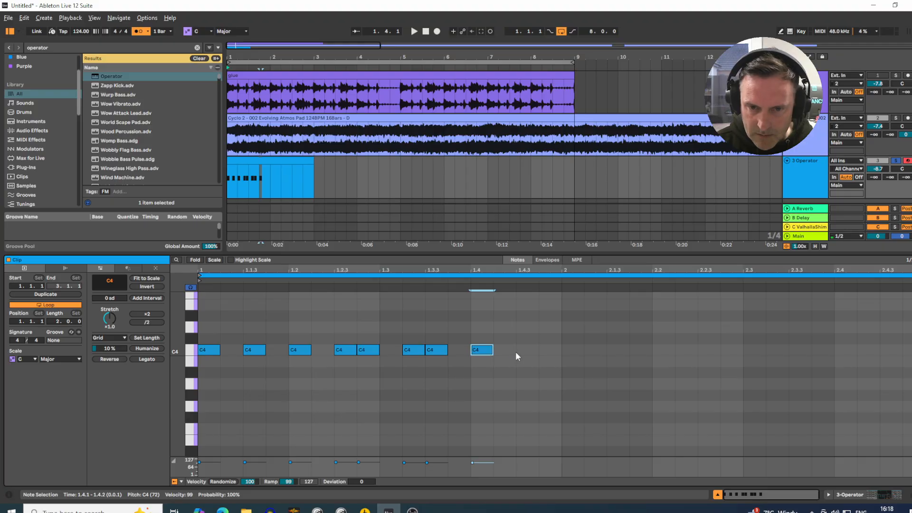
{"action": "double_click", "coordinate": [507, 352]}
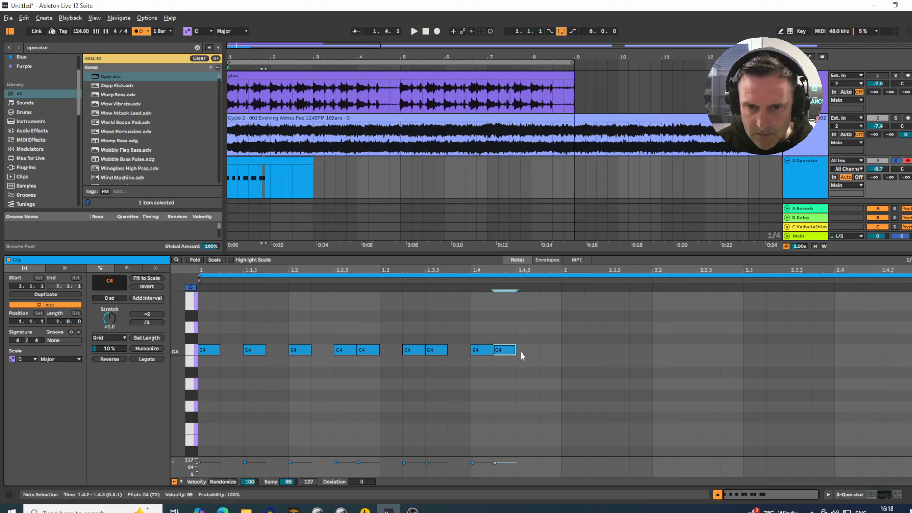
{"action": "double_click", "coordinate": [526, 350]}
{"action": "left_click", "coordinate": [545, 351]}
{"action": "double_click", "coordinate": [545, 352]}
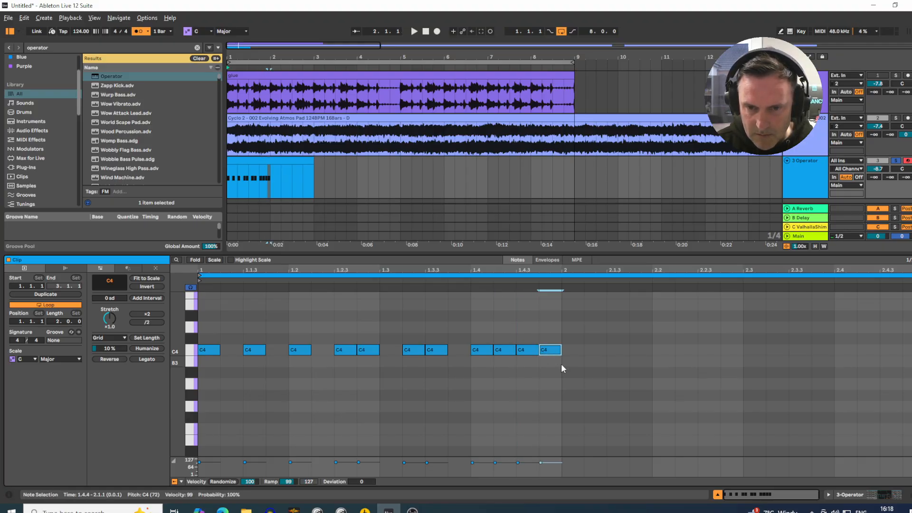
Duplicate the one-bar C4 pattern into bar 2 and select the whole Operator clip
{"action": "left_click_drag", "start_coordinate": [561, 363], "coordinate": [179, 322]}
{"action": "key", "text": "ctrl+d"}
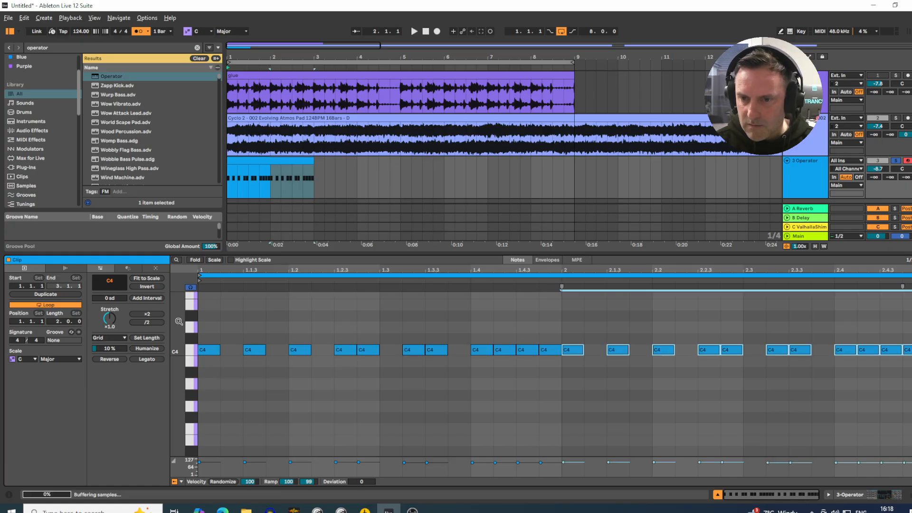
{"action": "left_click", "coordinate": [257, 160]}
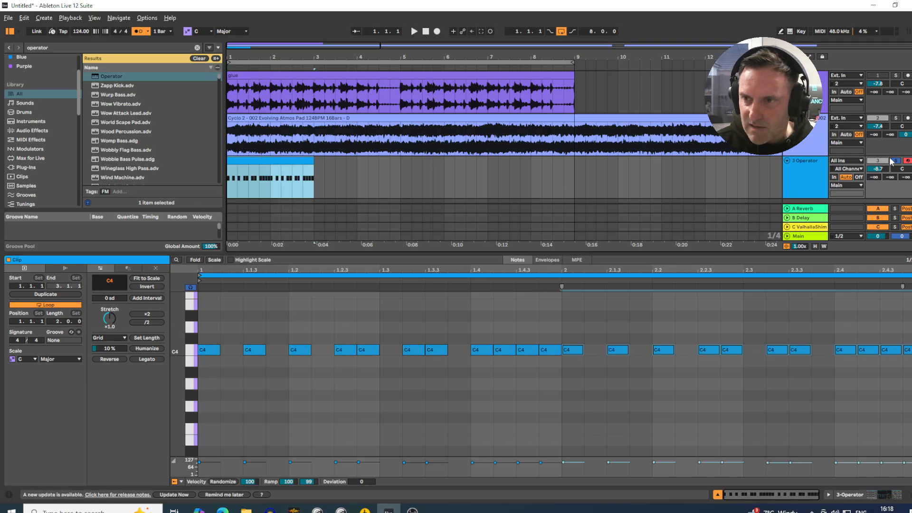
Set the Operator track's volume to -12.6 dB and audition the two-bar noise pattern
{"action": "left_click_drag", "start_coordinate": [878, 169], "coordinate": [878, 180]}
{"action": "key", "text": "space"}
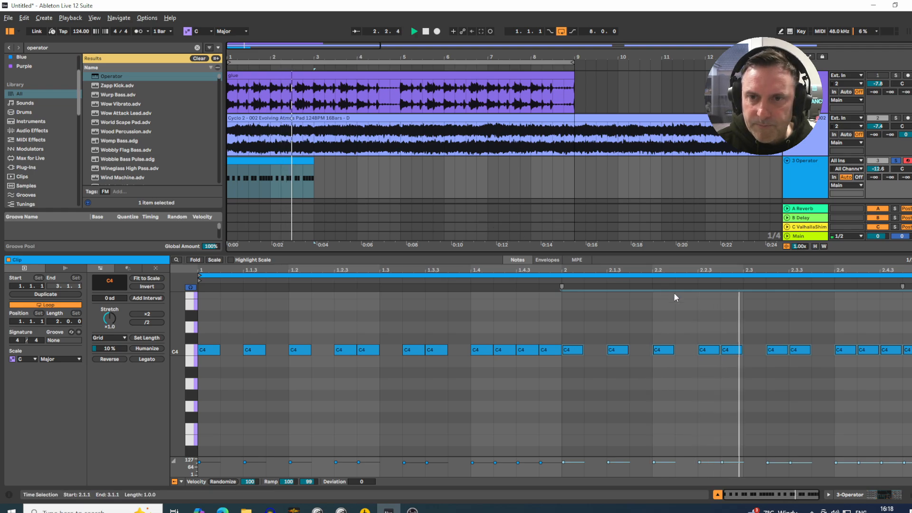
{"action": "key", "text": "space"}
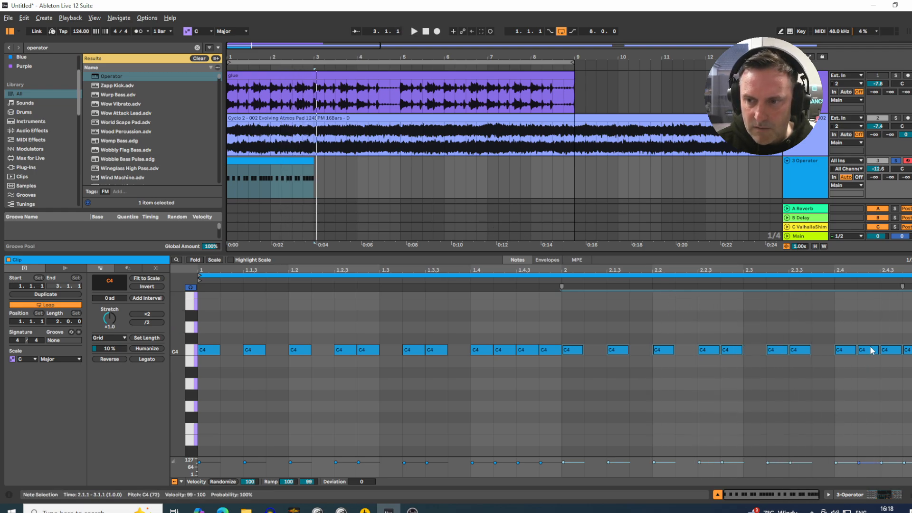
Play the pattern again and delete the C4 note at 2.4.3 near the end of bar 2
{"action": "key", "text": "space"}
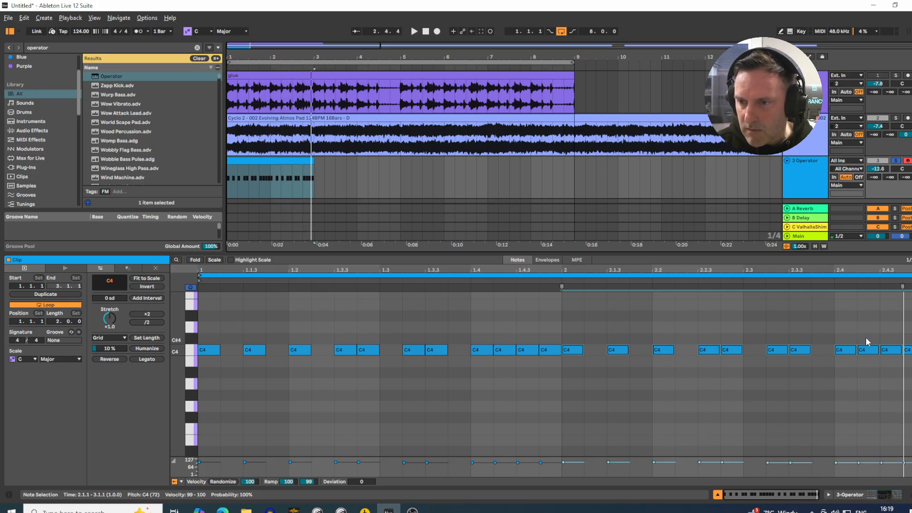
{"action": "key", "text": "space"}
{"action": "left_click", "coordinate": [868, 351]}
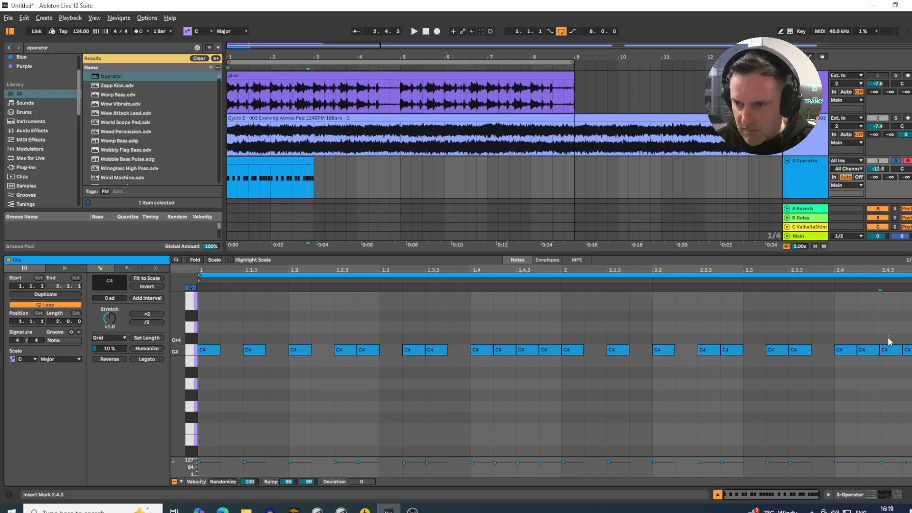
{"action": "double_click", "coordinate": [886, 354]}
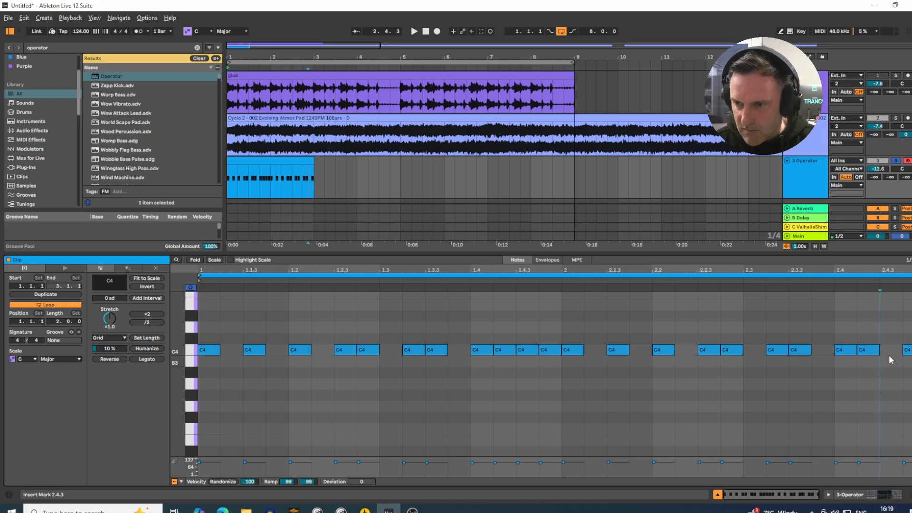
Select all C4 notes in the Operator clip and shorten them slightly to leave small gaps between adjacent notes
{"action": "left_click", "coordinate": [872, 495]}
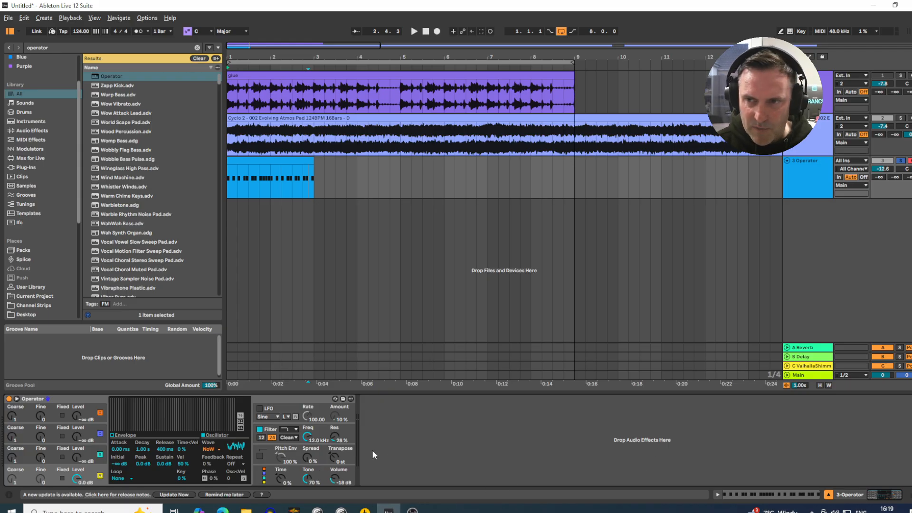
{"action": "double_click", "coordinate": [258, 169]}
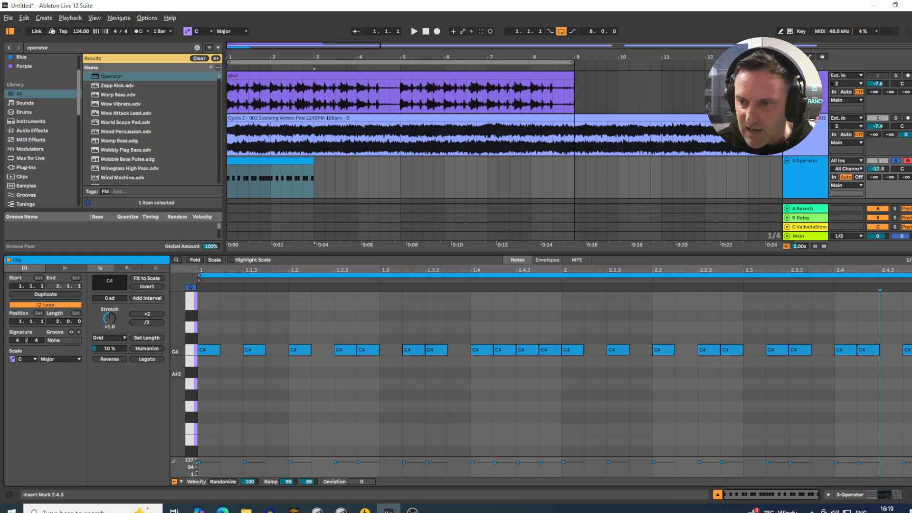
{"action": "left_click_drag", "start_coordinate": [909, 373], "coordinate": [209, 324]}
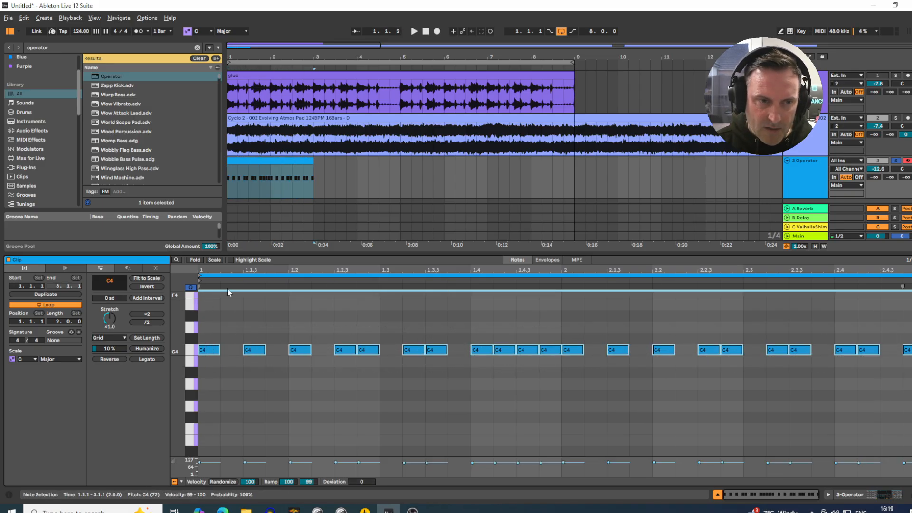
{"action": "left_click_drag", "start_coordinate": [490, 274], "coordinate": [491, 350]}
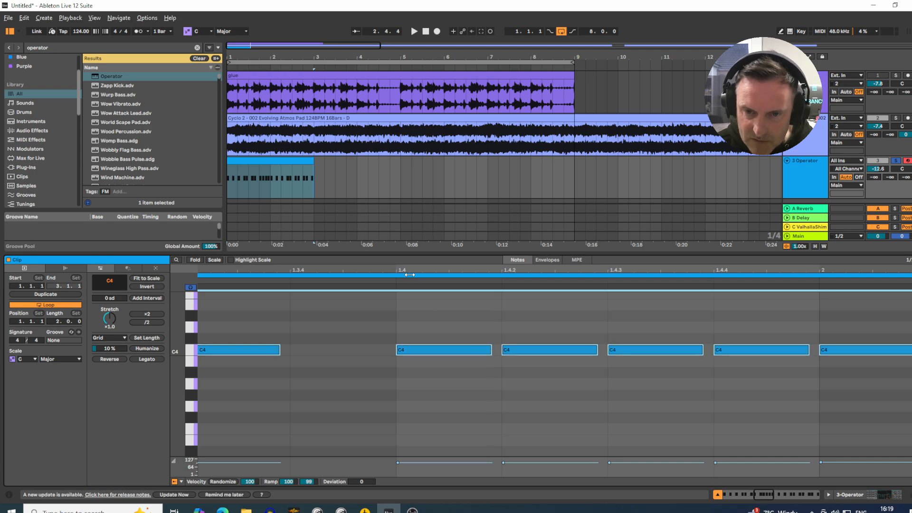
{"action": "left_click_drag", "start_coordinate": [402, 270], "coordinate": [402, 233]}
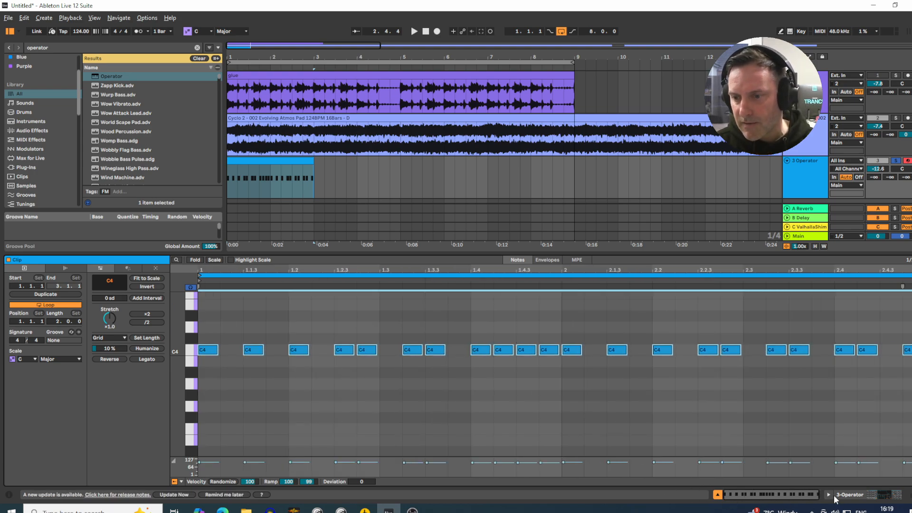
Show the envelope of Operator's oscillator A, set its decay to about 311 ms with sustain at 0.0 dB, and audition it
{"action": "left_click", "coordinate": [806, 496]}
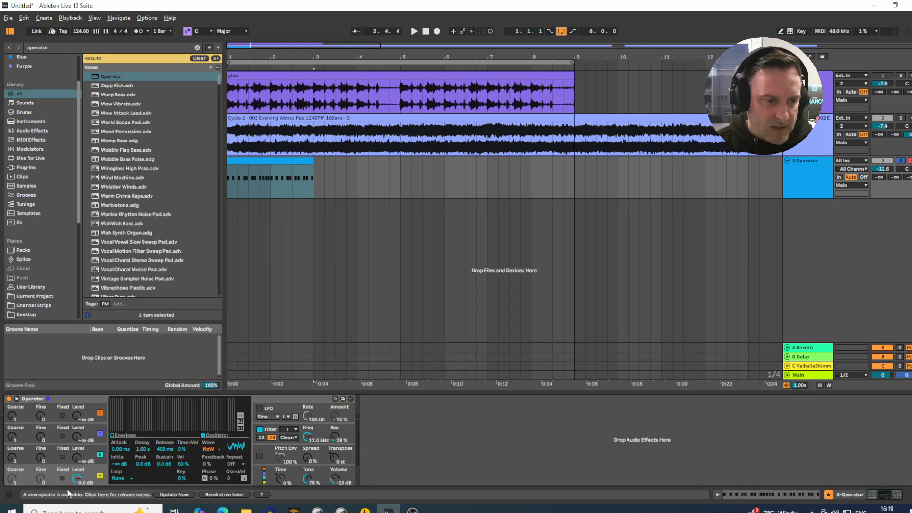
{"action": "left_click", "coordinate": [112, 435]}
{"action": "mouse_move", "coordinate": [138, 400]}
{"action": "left_mouse_down"}
{"action": "mouse_move", "coordinate": [138, 426]}
{"action": "mouse_move", "coordinate": [139, 400]}
{"action": "left_mouse_up"}
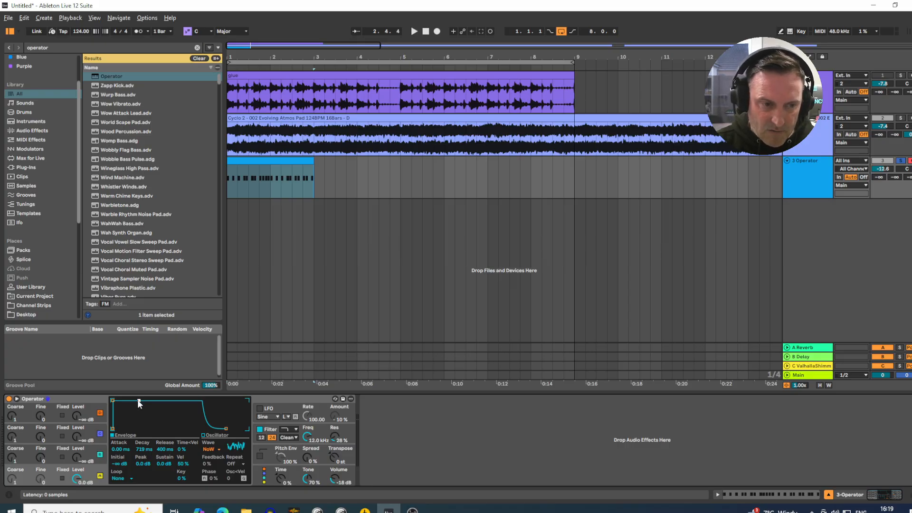
{"action": "left_click_drag", "start_coordinate": [140, 401], "coordinate": [140, 429]}
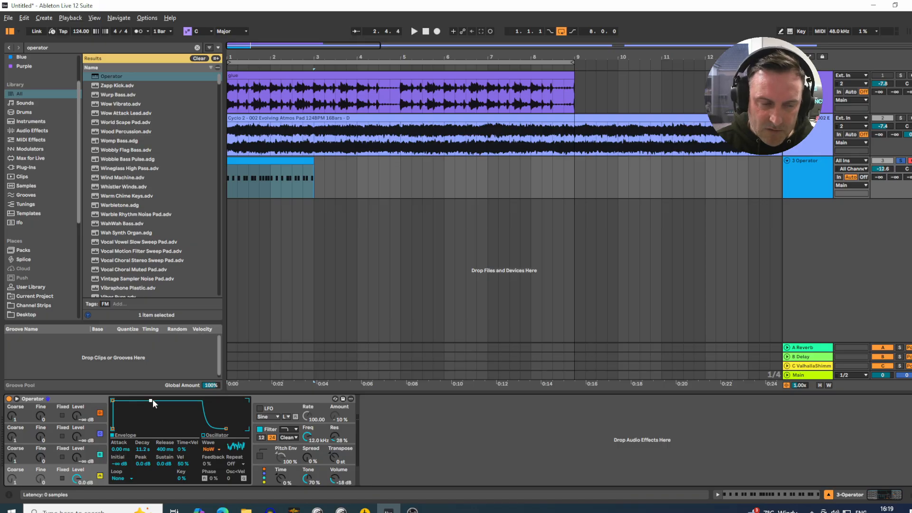
{"action": "left_click_drag", "start_coordinate": [152, 401], "coordinate": [136, 401]}
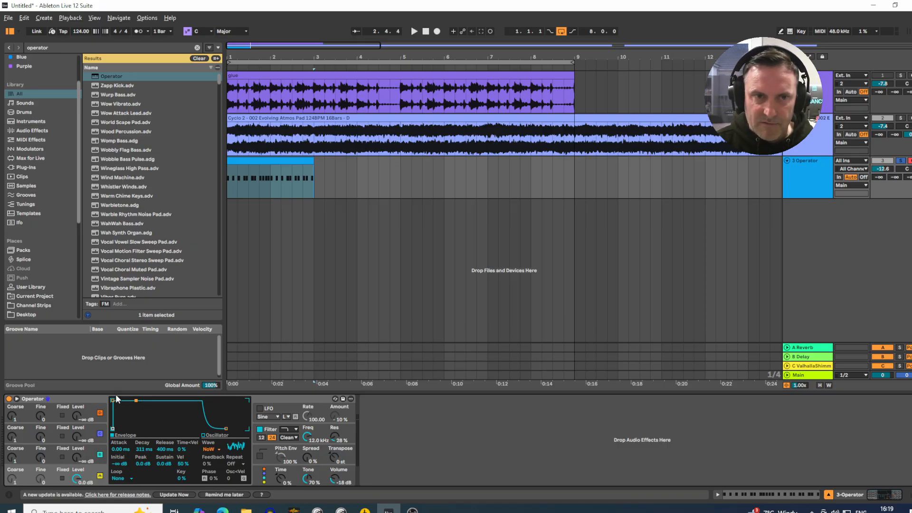
{"action": "key", "text": "space"}
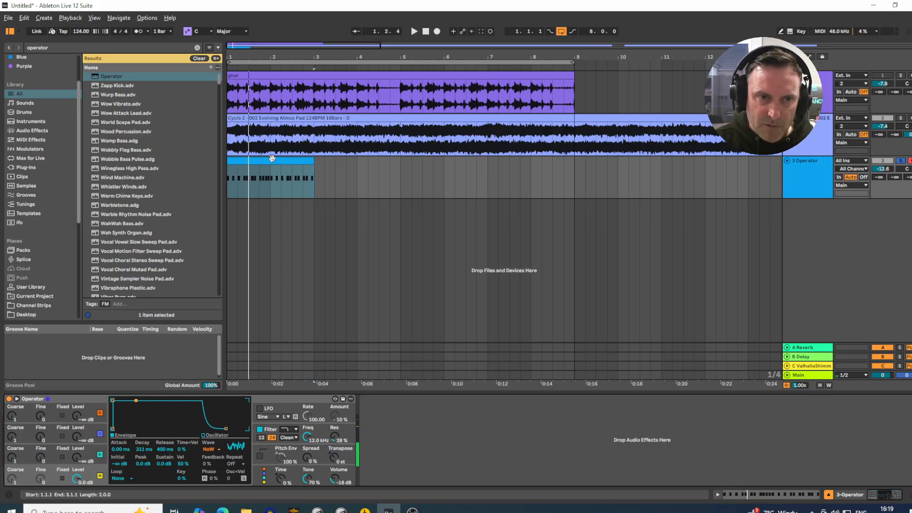
Duplicate the two-bar Operator clip three times to fill the track up to bar 9
{"action": "left_click", "coordinate": [271, 162]}
{"action": "key", "text": "ctrl+d"}
{"action": "key", "text": "ctrl+d"}
{"action": "key", "text": "ctrl+d"}
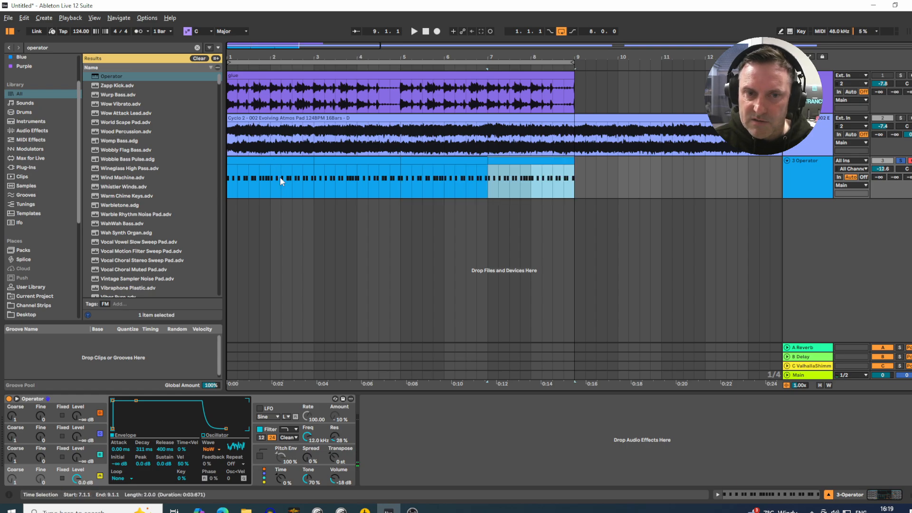
During playback, set oscillator A's decay to 276 ms and sustain to -15 dB, and switch off oscillators B, C and D
{"action": "key", "text": "space"}
{"action": "mouse_move", "coordinate": [136, 400]}
{"action": "left_mouse_down"}
{"action": "mouse_move", "coordinate": [142, 407]}
{"action": "mouse_move", "coordinate": [121, 408]}
{"action": "mouse_move", "coordinate": [135, 411]}
{"action": "left_mouse_up"}
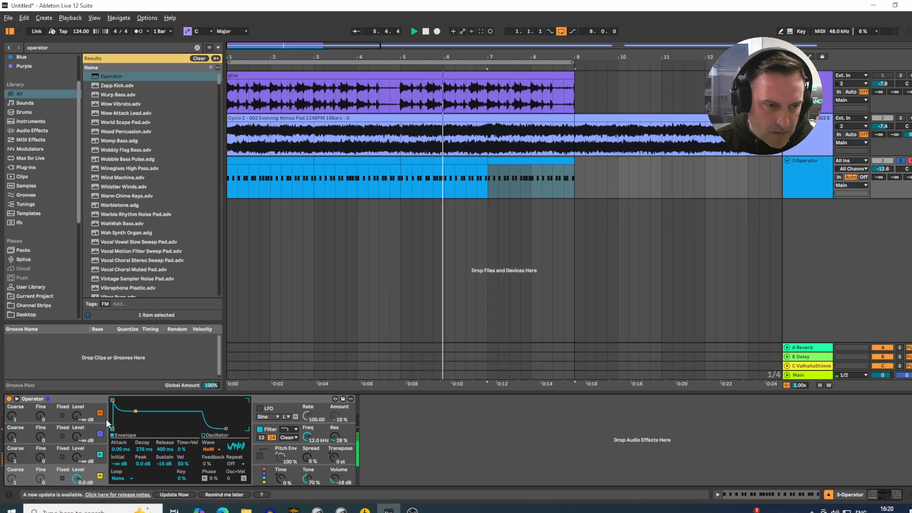
{"action": "left_click", "coordinate": [100, 413]}
{"action": "left_click", "coordinate": [100, 433]}
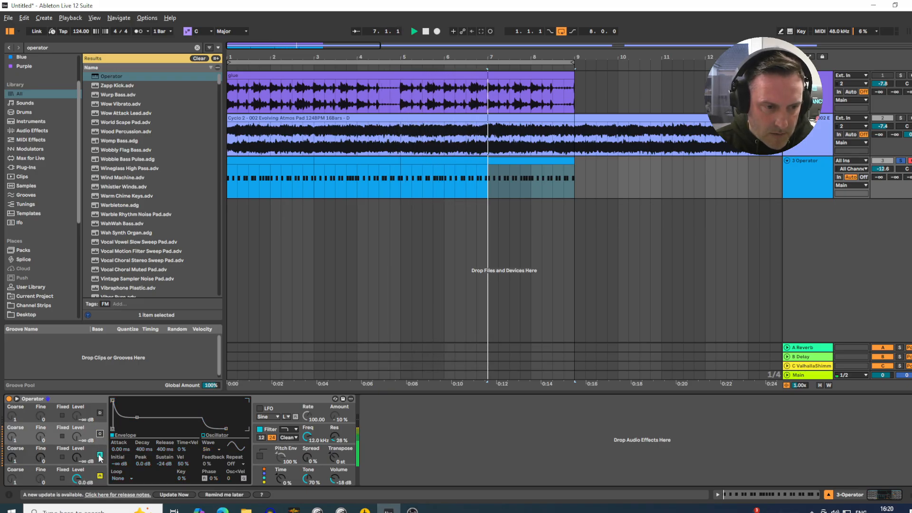
{"action": "left_click", "coordinate": [100, 455]}
{"action": "left_click", "coordinate": [88, 478]}
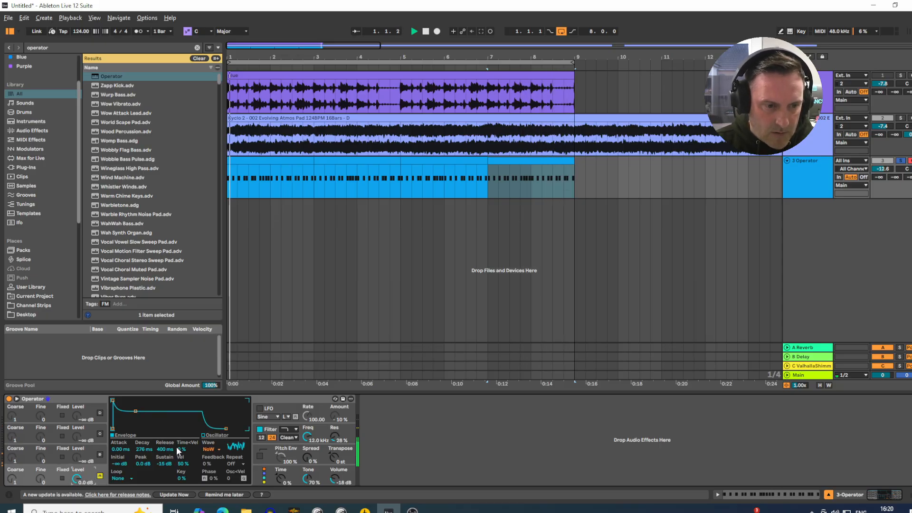
Set oscillator A's release to 17.1 ms, decay to 351 ms and sustain to -16 dB, and mute the Operator track
{"action": "left_click_drag", "start_coordinate": [165, 449], "coordinate": [137, 411]}
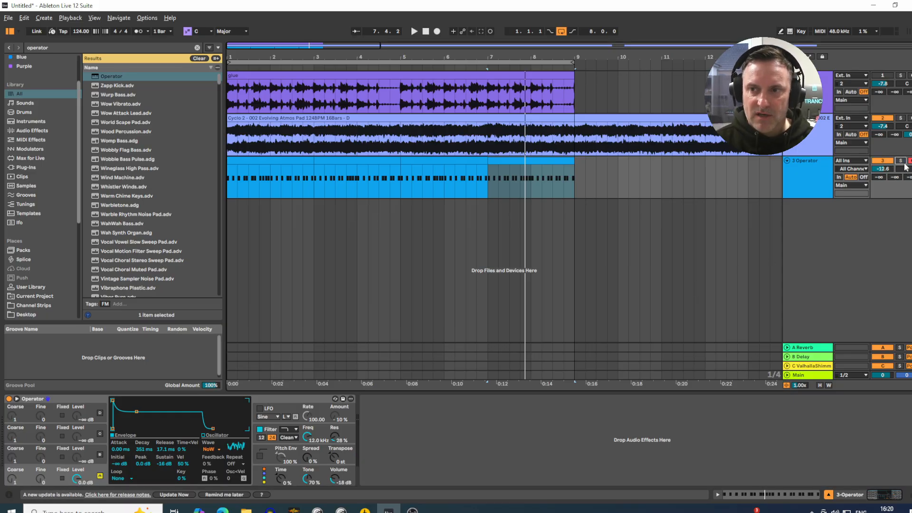
{"action": "left_click", "coordinate": [883, 161]}
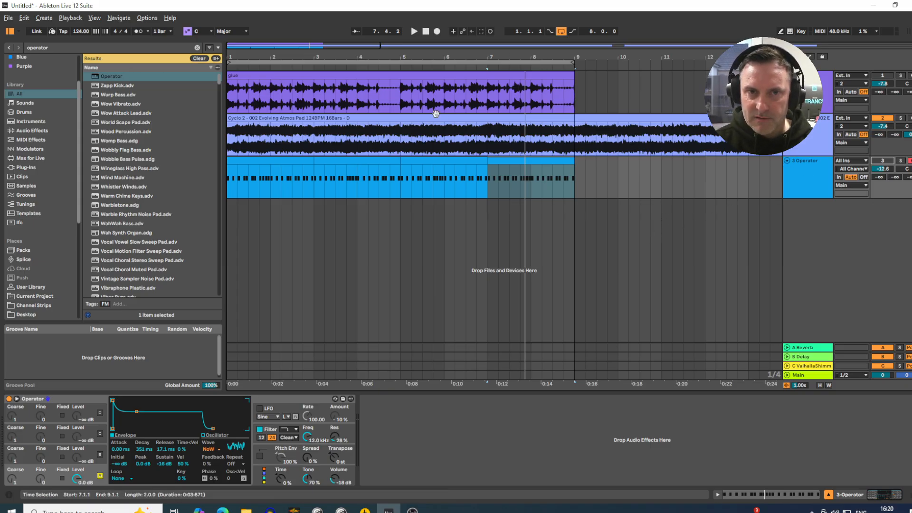
Duplicate the eight bars of Operator clips to fill bars 9 to 17, and extend the arrangement loop to 16 bars
{"action": "left_click_drag", "start_coordinate": [393, 57], "coordinate": [337, 14]}
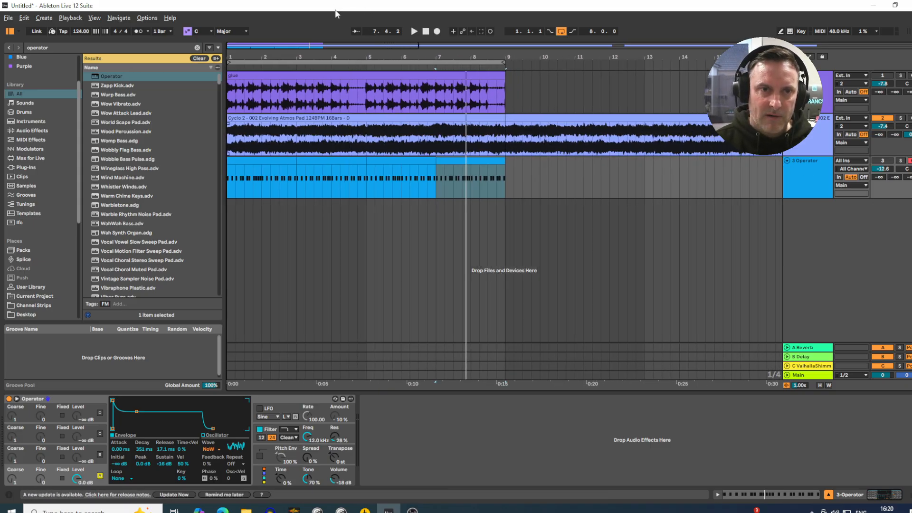
{"action": "left_click_drag", "start_coordinate": [327, 59], "coordinate": [295, 17]}
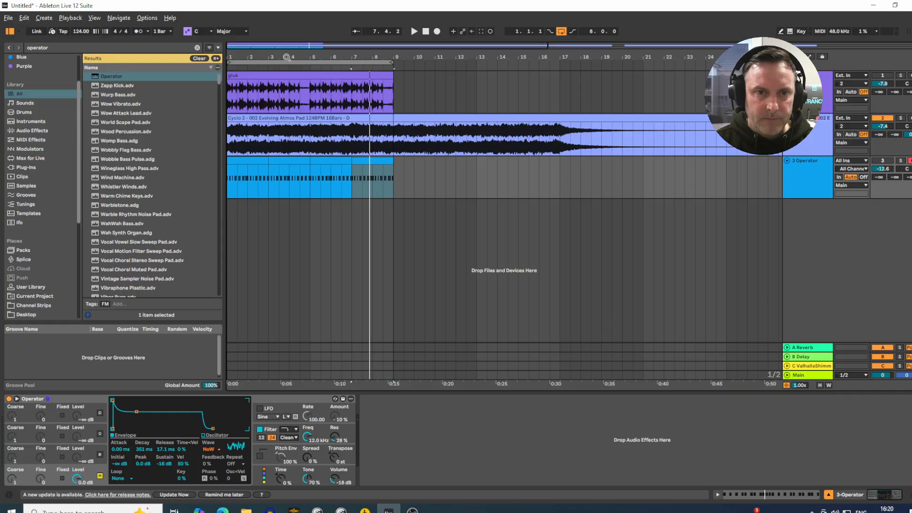
{"action": "left_click", "coordinate": [394, 170]}
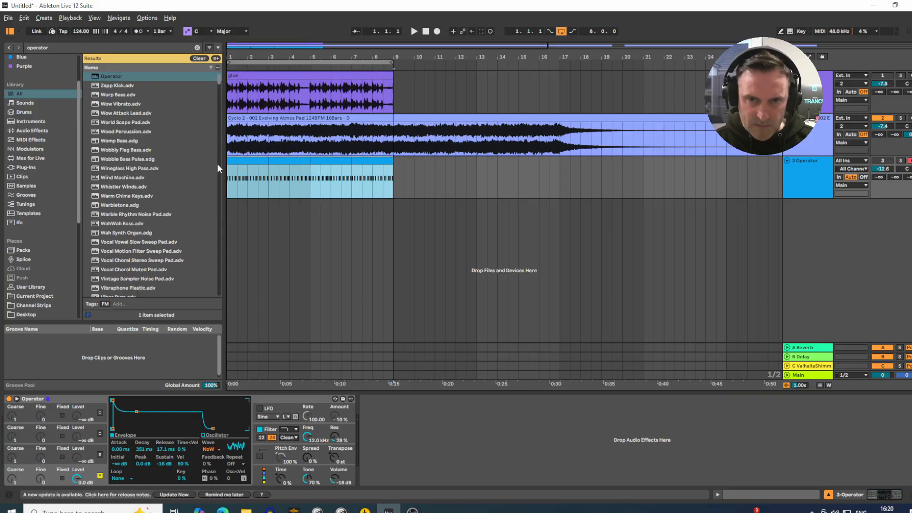
{"action": "key", "text": "ctrl+d"}
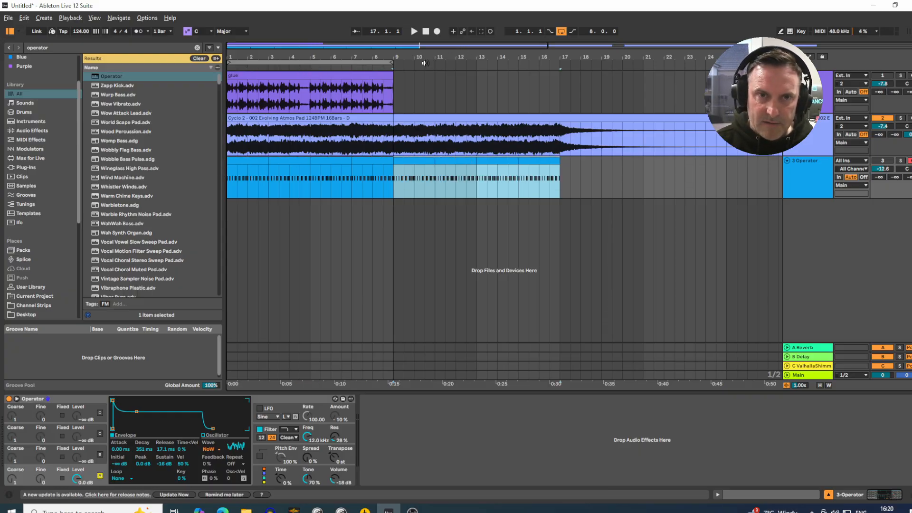
{"action": "left_click_drag", "start_coordinate": [394, 64], "coordinate": [559, 64]}
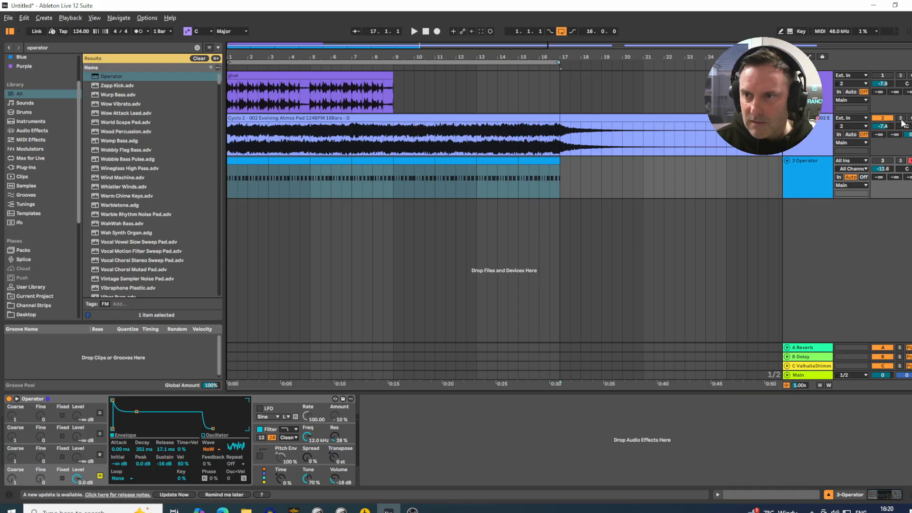
Solo the pad track and enable its Gate's external sidechain with 3-Operator as the source
{"action": "left_click", "coordinate": [901, 118]}
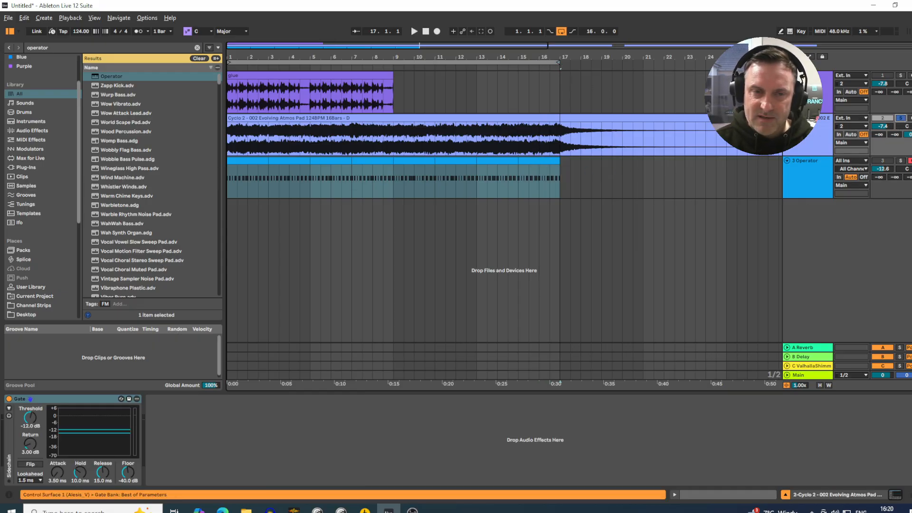
{"action": "left_click", "coordinate": [809, 134]}
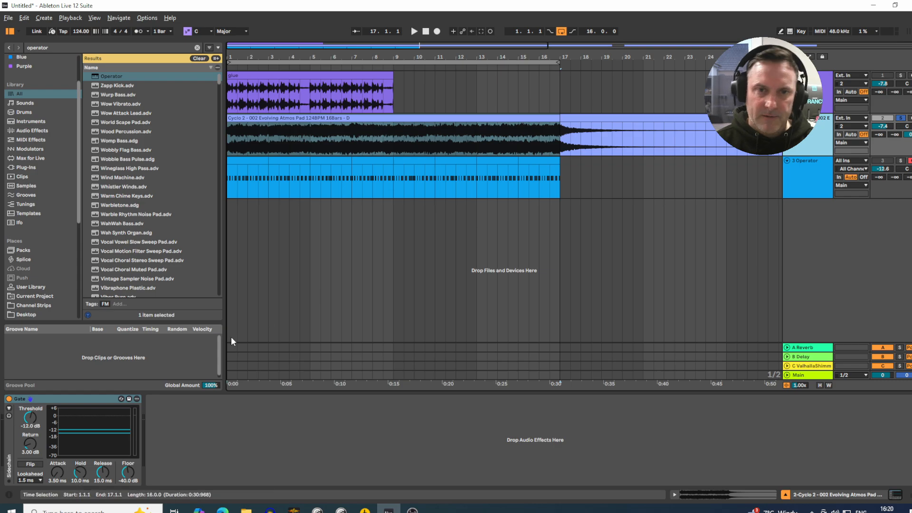
{"action": "left_click", "coordinate": [8, 400]}
{"action": "left_click", "coordinate": [8, 409]}
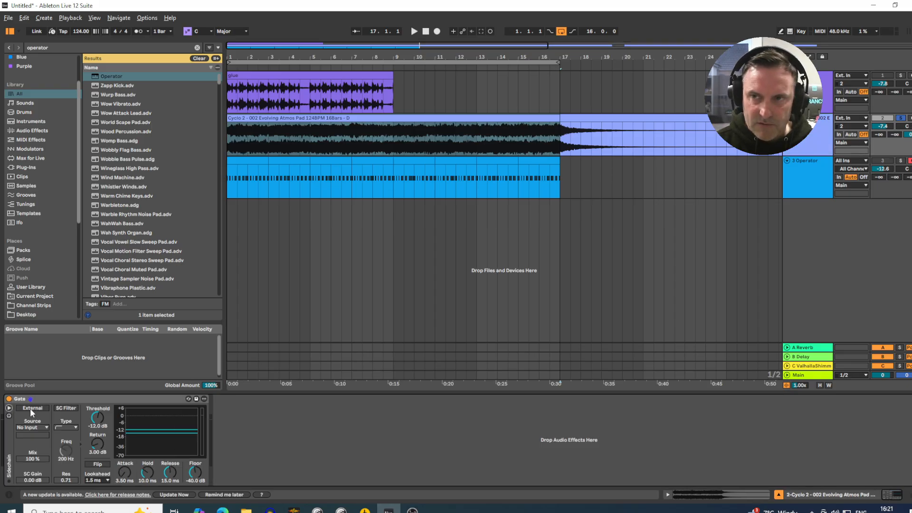
{"action": "left_click", "coordinate": [30, 408]}
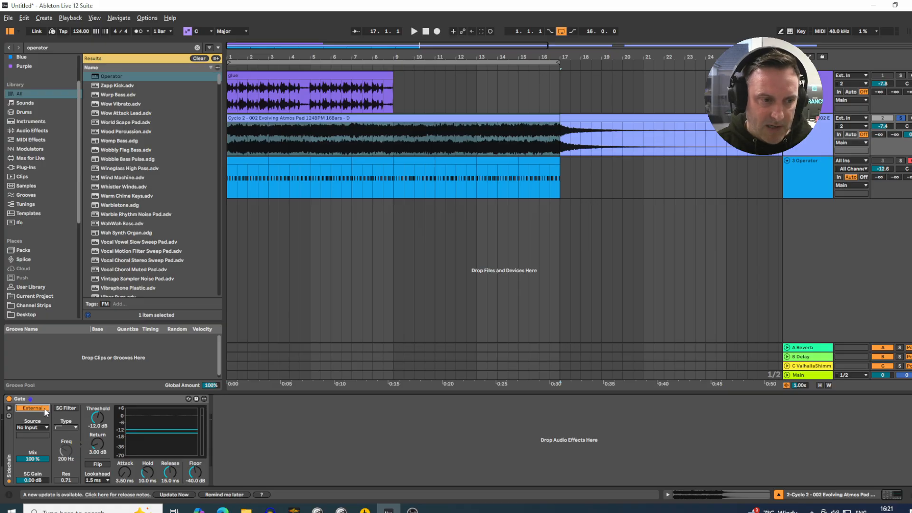
{"action": "left_click", "coordinate": [29, 426]}
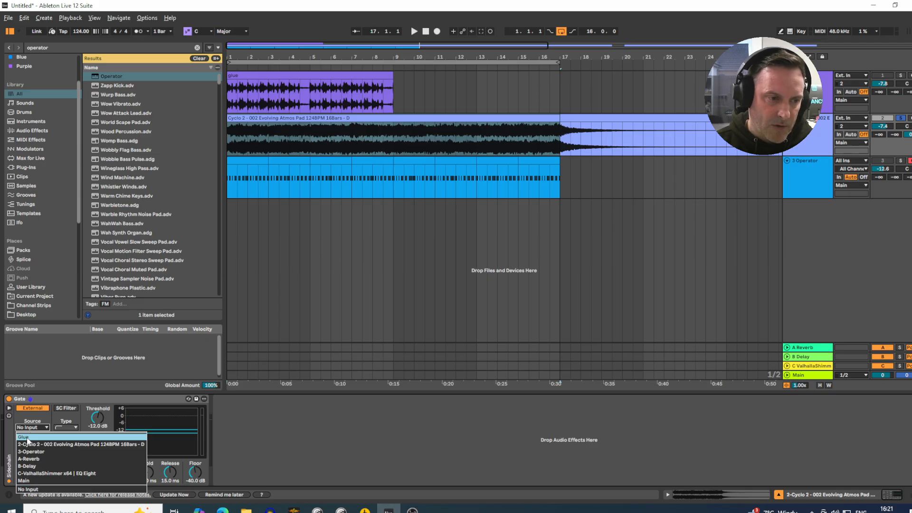
{"action": "left_click", "coordinate": [25, 452]}
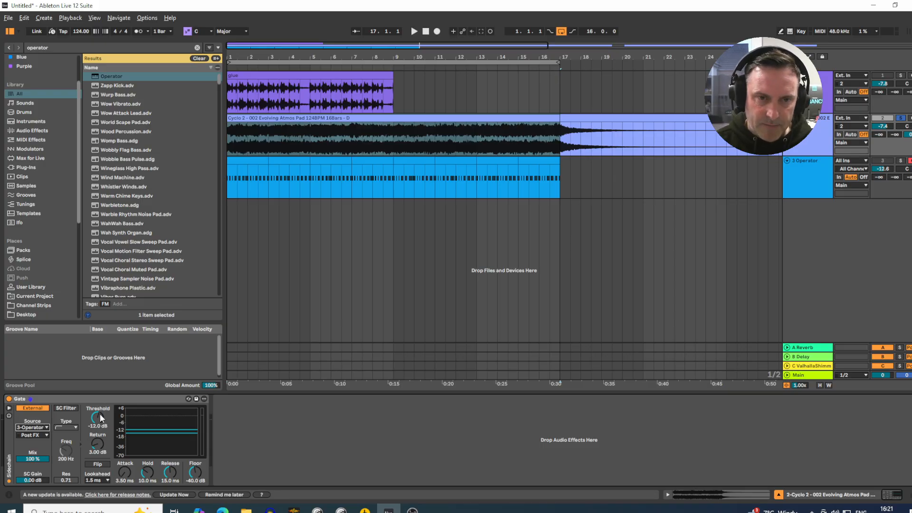
Lower the Gate's threshold to about -24.7 dB during playback and set the pad track's volume to -10.0 dB
{"action": "mouse_move", "coordinate": [99, 414]}
{"action": "left_mouse_down"}
{"action": "mouse_move", "coordinate": [99, 407]}
{"action": "mouse_move", "coordinate": [99, 424]}
{"action": "left_mouse_up"}
{"action": "key", "text": "space"}
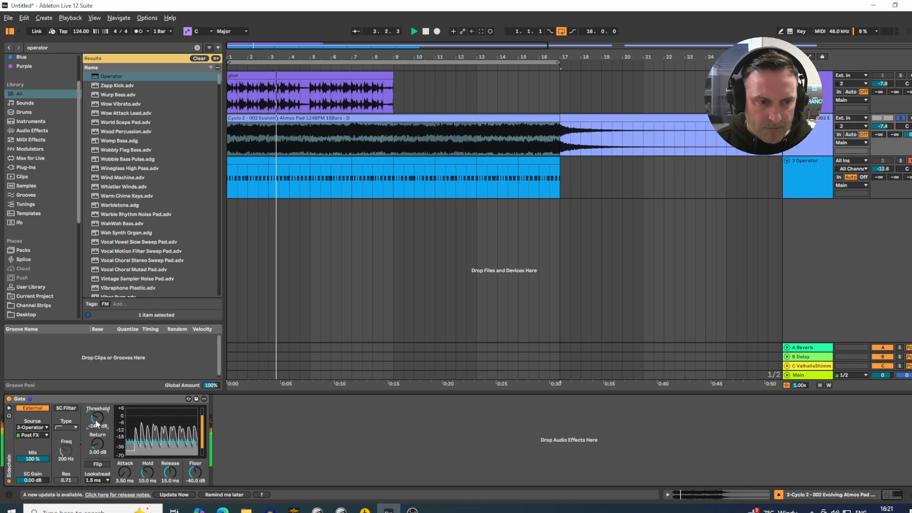
{"action": "left_click_drag", "start_coordinate": [882, 126], "coordinate": [883, 133]}
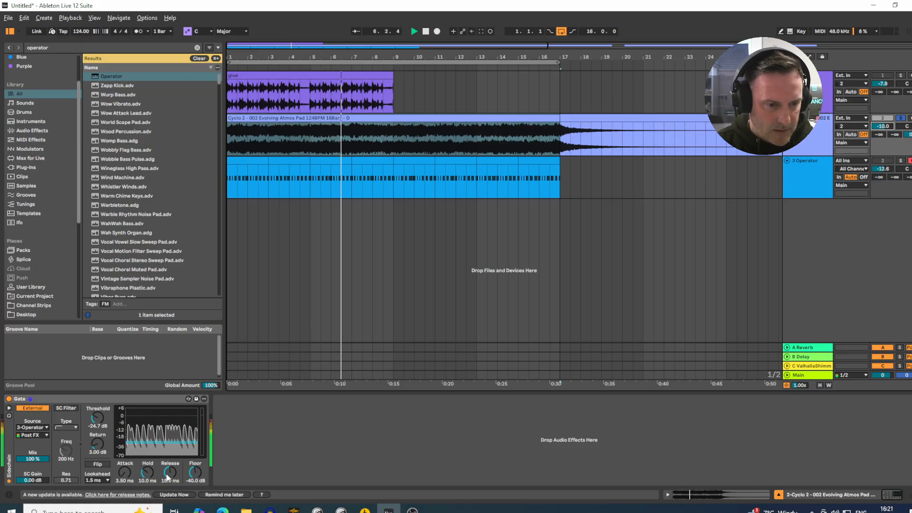
Set the Gate's hold to 3.01 ms, release to 7.04 ms and threshold to -25.4 dB
{"action": "left_click_drag", "start_coordinate": [148, 473], "coordinate": [170, 479]}
{"action": "left_click_drag", "start_coordinate": [98, 421], "coordinate": [98, 420]}
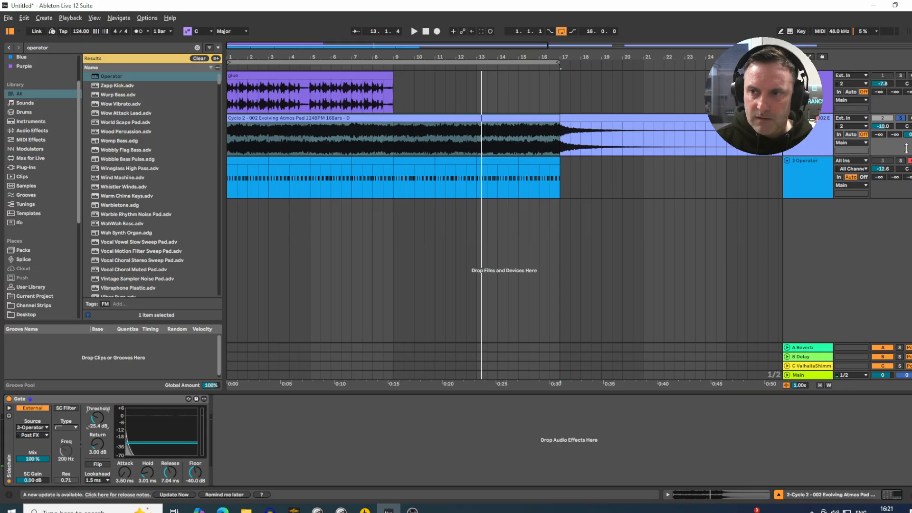
Fine-tune the pad's Gate to a threshold of -27.6 dB, hold of 2.84 ms and release of 1.90 ms
{"action": "left_click_drag", "start_coordinate": [908, 134], "coordinate": [908, 128]}
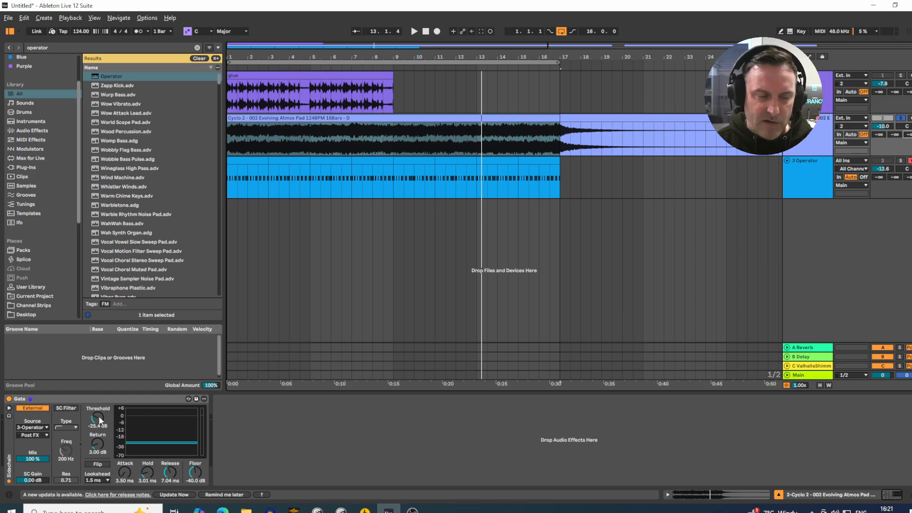
{"action": "key", "text": "space"}
{"action": "mouse_move", "coordinate": [98, 423]}
{"action": "left_mouse_down"}
{"action": "mouse_move", "coordinate": [99, 454]}
{"action": "mouse_move", "coordinate": [98, 394]}
{"action": "mouse_move", "coordinate": [98, 418]}
{"action": "left_mouse_up"}
{"action": "key", "text": "space"}
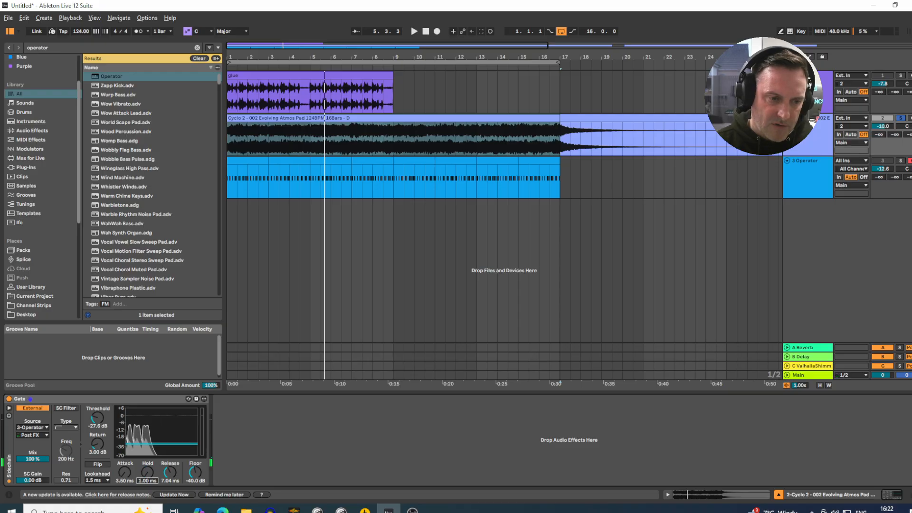
{"action": "key", "text": "space"}
{"action": "left_click_drag", "start_coordinate": [148, 472], "coordinate": [170, 470]}
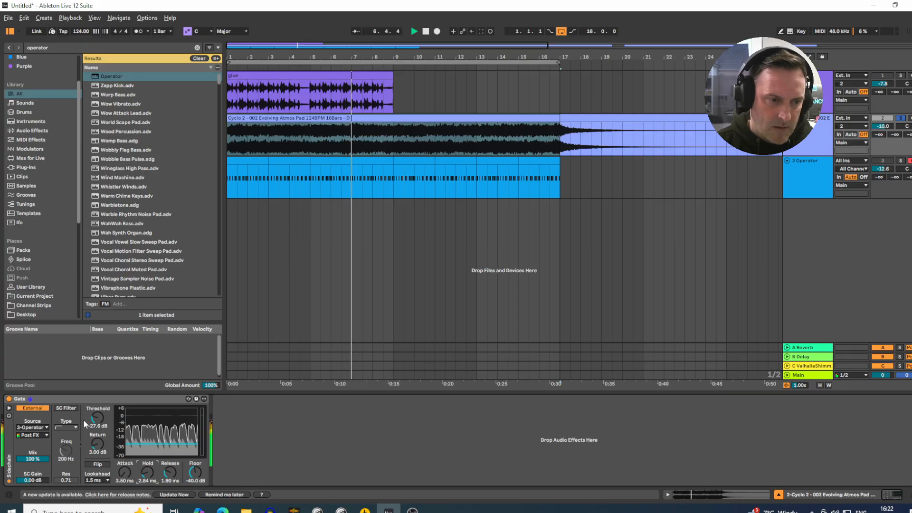
{"action": "left_click_drag", "start_coordinate": [97, 418], "coordinate": [97, 418]}
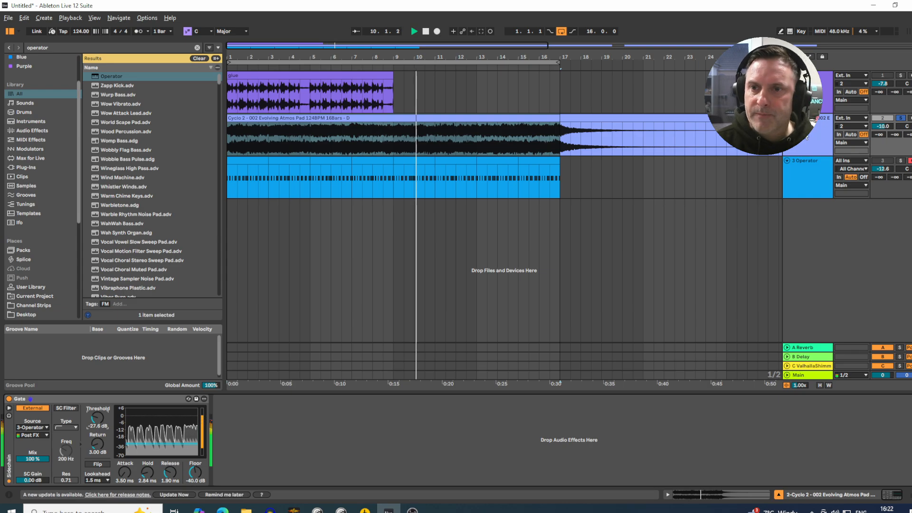
{"action": "left_click_drag", "start_coordinate": [350, 54], "coordinate": [286, 55]}
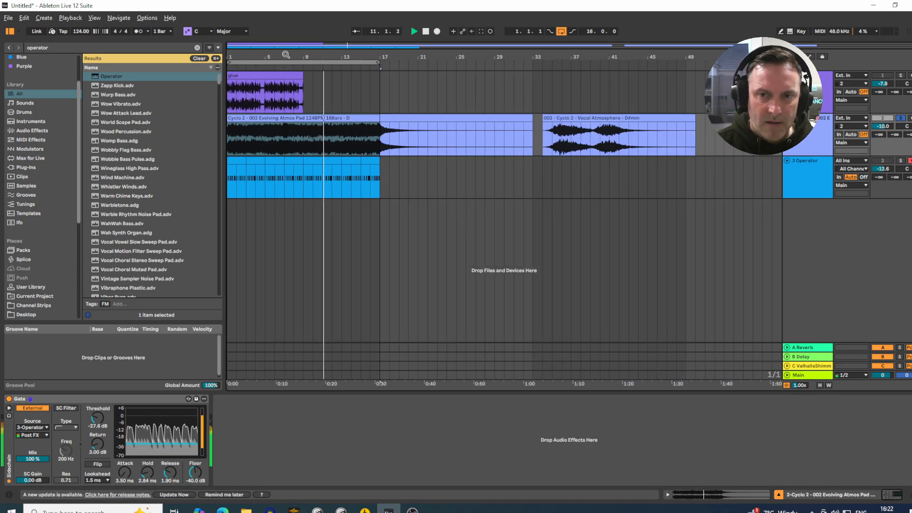
{"action": "left_click", "coordinate": [329, 63]}
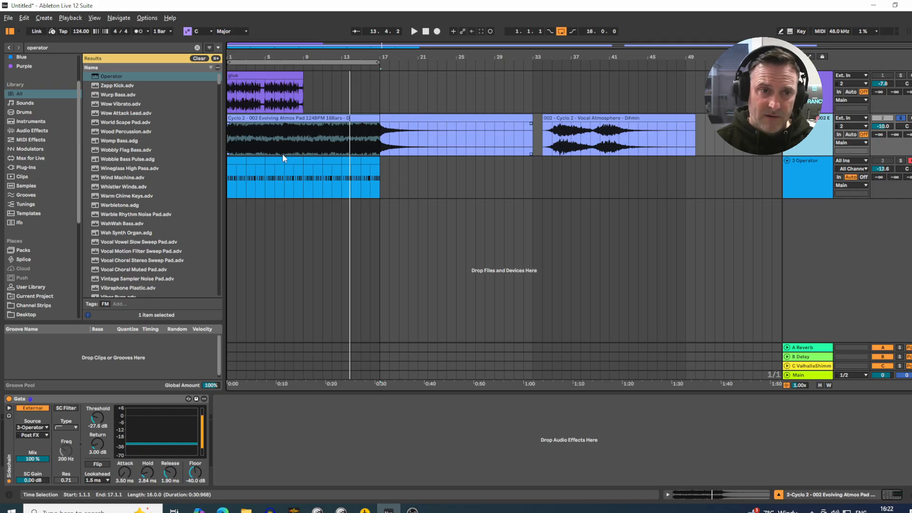
{"action": "left_click", "coordinate": [238, 162]}
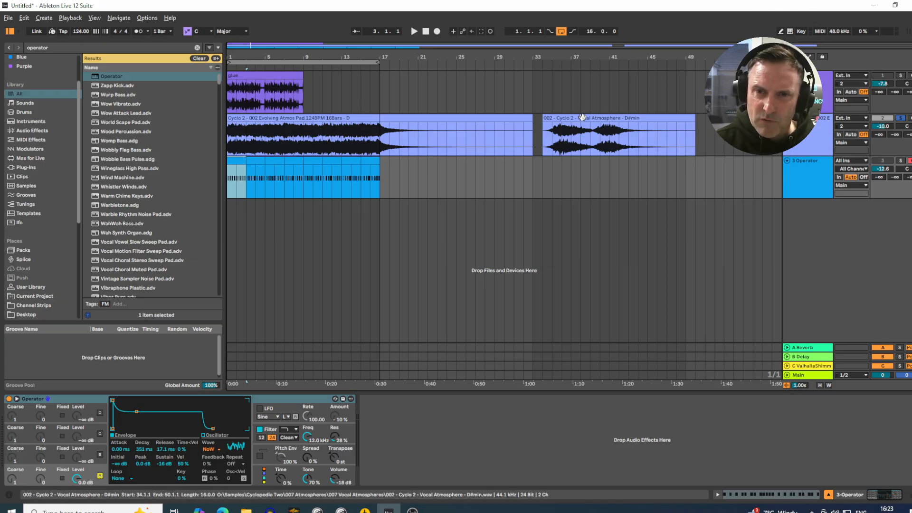
{"action": "mouse_move", "coordinate": [584, 121]}
{"action": "left_mouse_down"}
{"action": "mouse_move", "coordinate": [607, 120]}
{"action": "mouse_move", "coordinate": [582, 120]}
{"action": "left_mouse_up"}
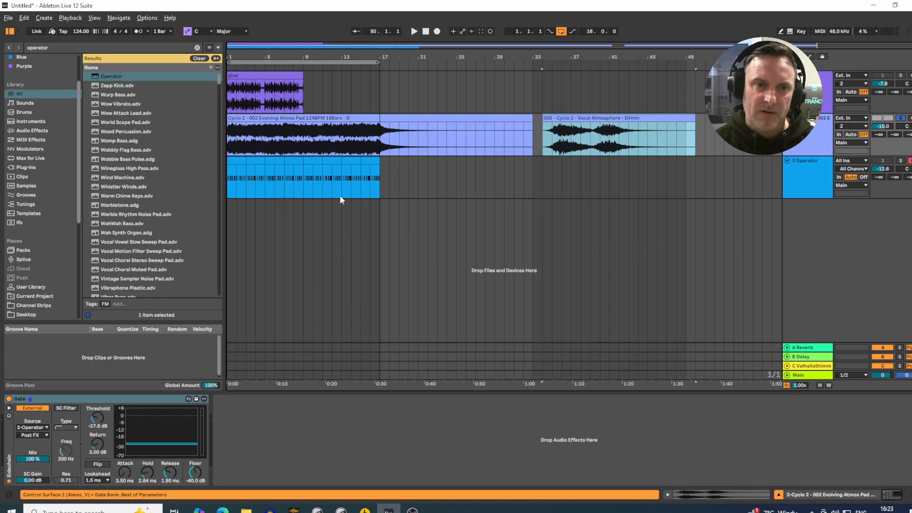
Search the browser for "eq" and add an EQ Eight after the Gate on the pad track
{"action": "left_click", "coordinate": [811, 138]}
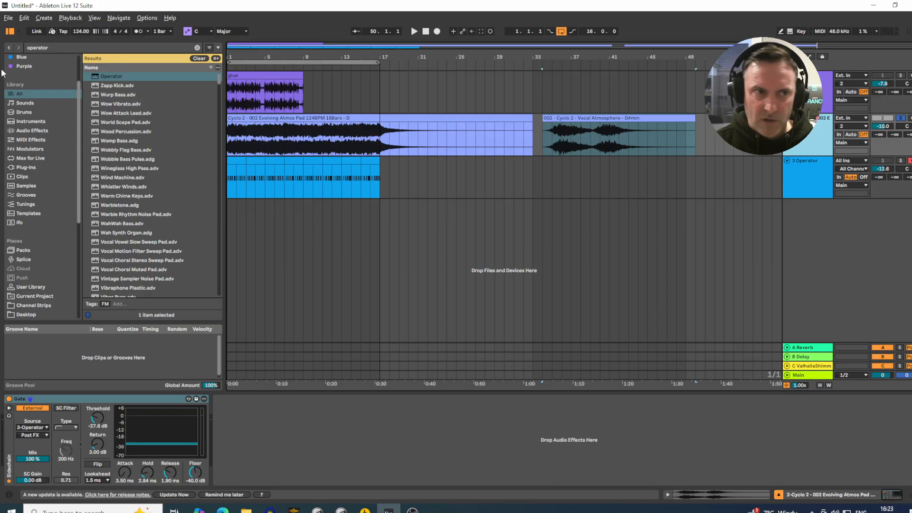
{"action": "left_click", "coordinate": [64, 47]}
{"action": "type", "text": "eq"}
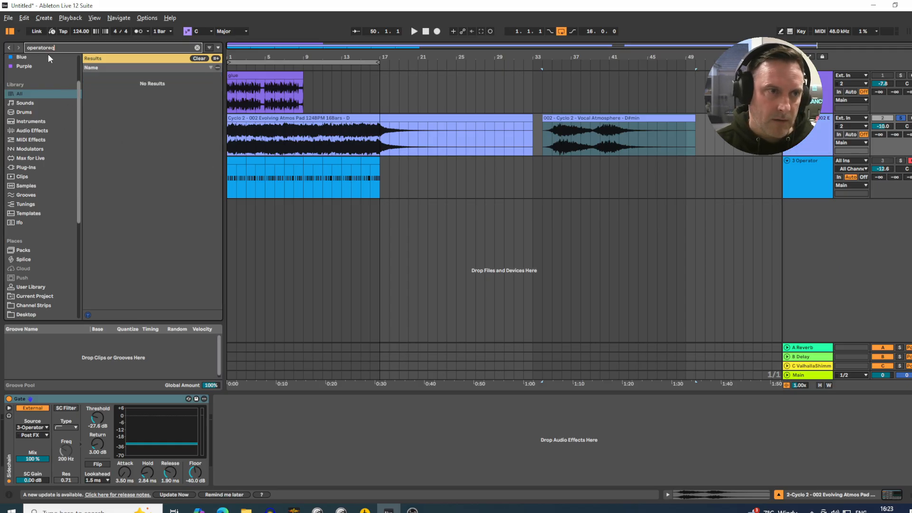
{"action": "left_click_drag", "start_coordinate": [59, 47], "coordinate": [1, 48]}
{"action": "type", "text": "eq"}
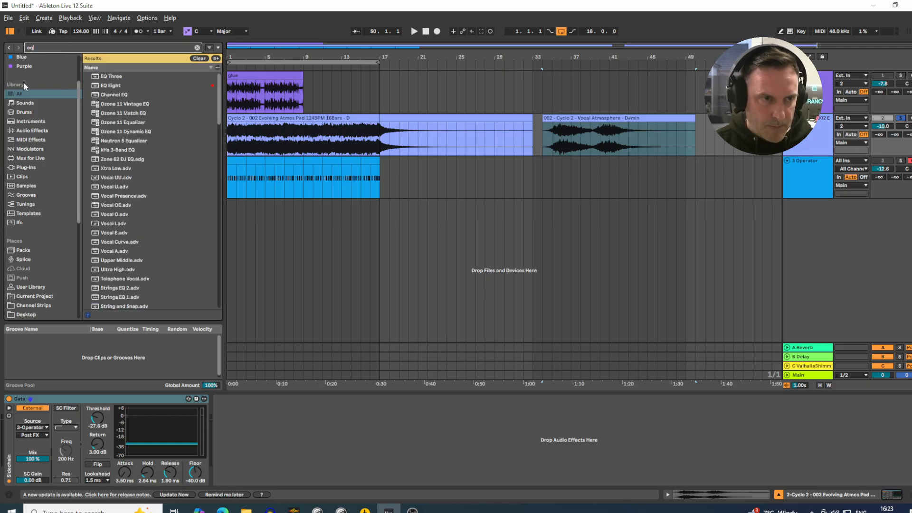
{"action": "left_click", "coordinate": [110, 85]}
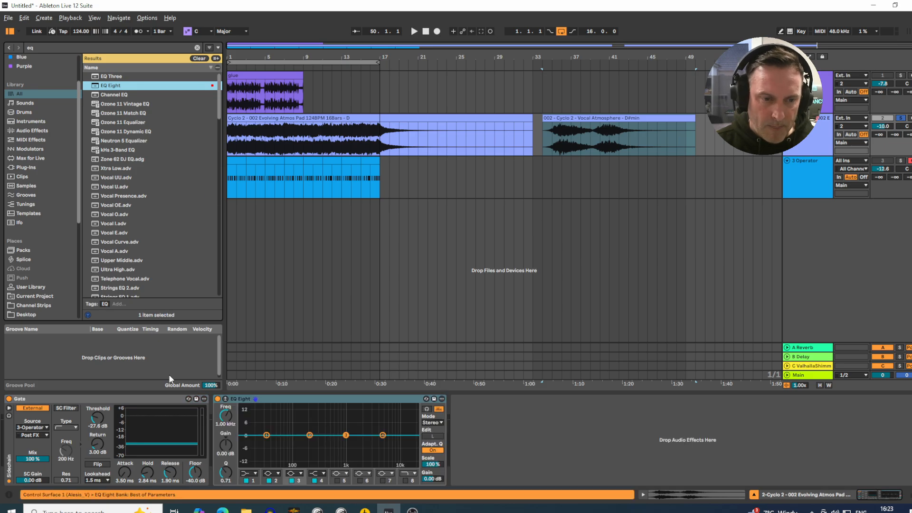
Make EQ Eight's first band a low cut and raise its frequency to 147 Hz while the pad plays
{"action": "left_click", "coordinate": [249, 474]}
{"action": "left_click", "coordinate": [249, 423]}
{"action": "key", "text": "space"}
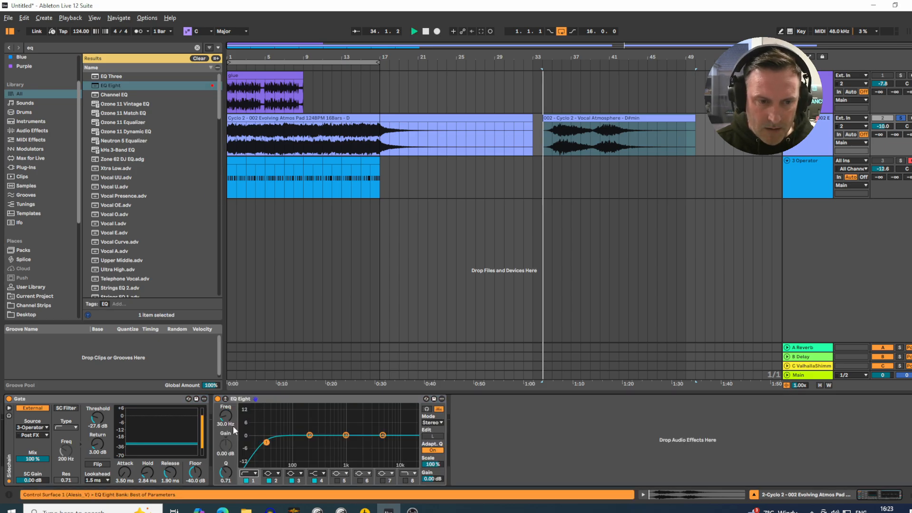
{"action": "left_click", "coordinate": [227, 141]}
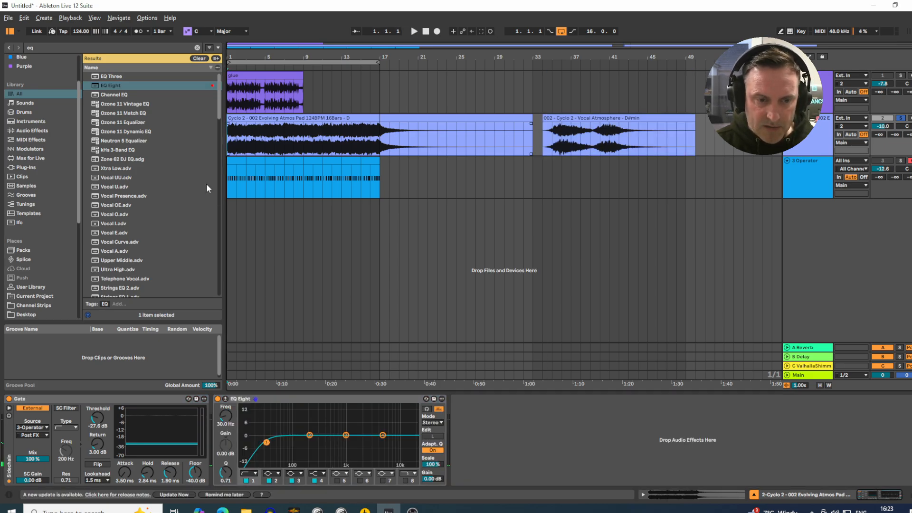
{"action": "key", "text": "space"}
{"action": "left_click_drag", "start_coordinate": [228, 420], "coordinate": [228, 415]}
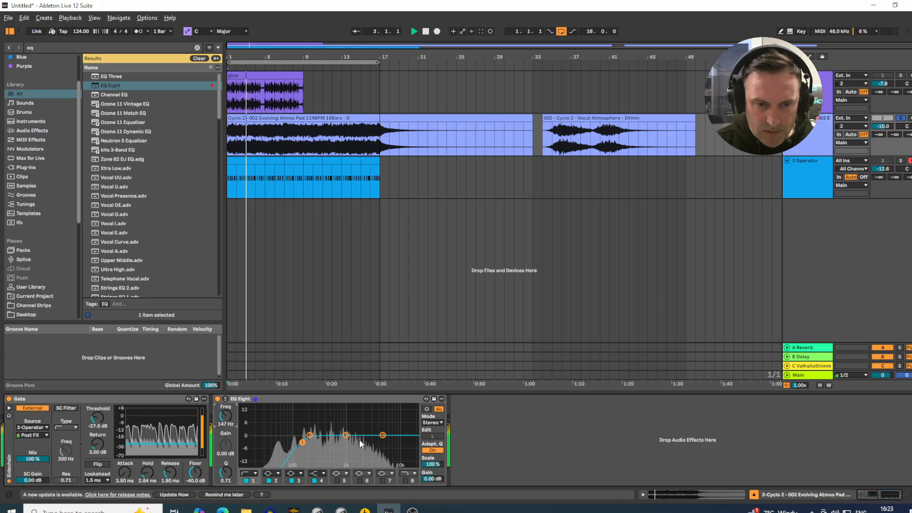
Boost EQ Eight's third band 3.10 dB at 6.25 kHz and fine-tune the low cut to 141 Hz with a Q of 0.76
{"action": "left_click_drag", "start_coordinate": [346, 435], "coordinate": [387, 429]}
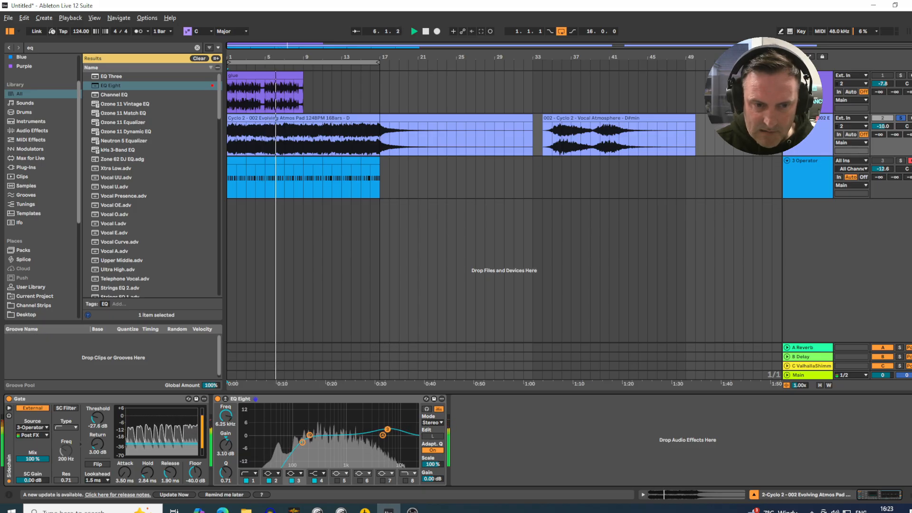
{"action": "left_click_drag", "start_coordinate": [302, 443], "coordinate": [301, 441]}
{"action": "key", "text": "space"}
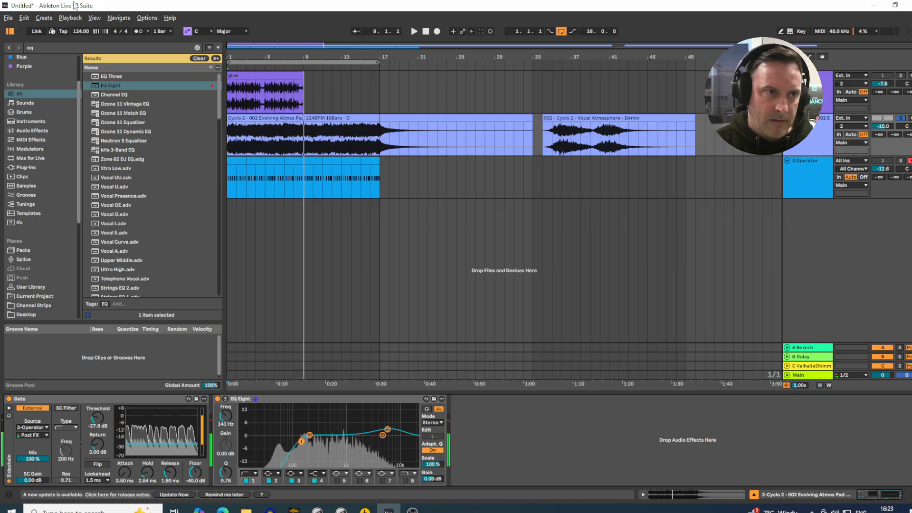
Search for "del", add a Delay after the EQ Eight, and set its dry/wet to 0% for playback
{"action": "left_click_drag", "start_coordinate": [62, 50], "coordinate": [2, 50]}
{"action": "type", "text": "de"}
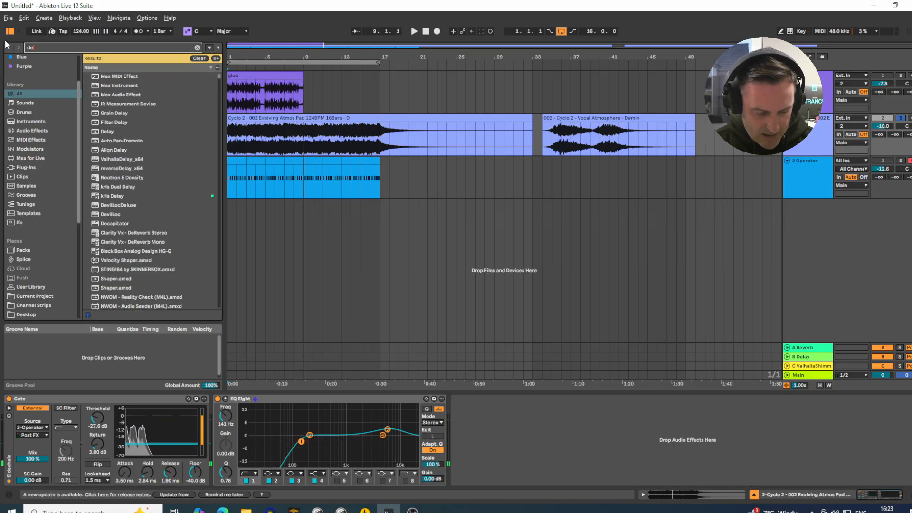
{"action": "type", "text": "l"}
{"action": "left_click_drag", "start_coordinate": [110, 95], "coordinate": [632, 464]}
{"action": "left_click", "coordinate": [609, 472]}
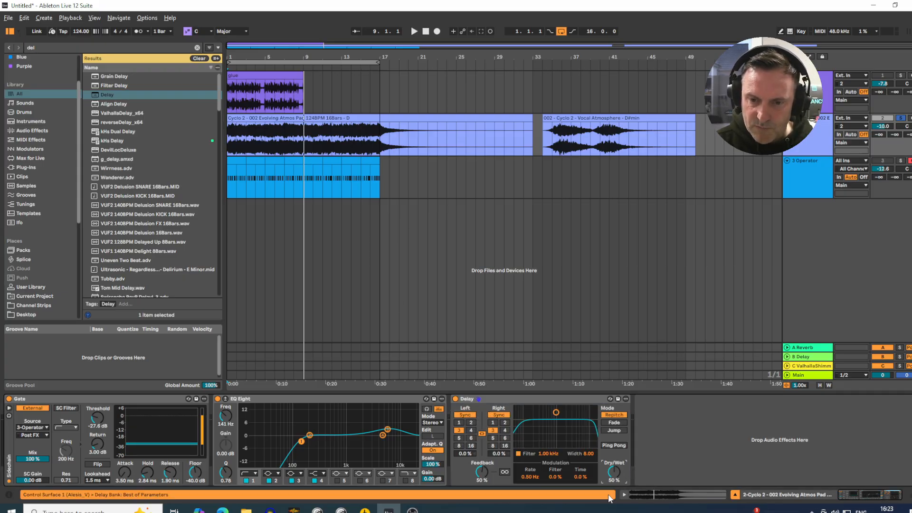
{"action": "key", "text": "space"}
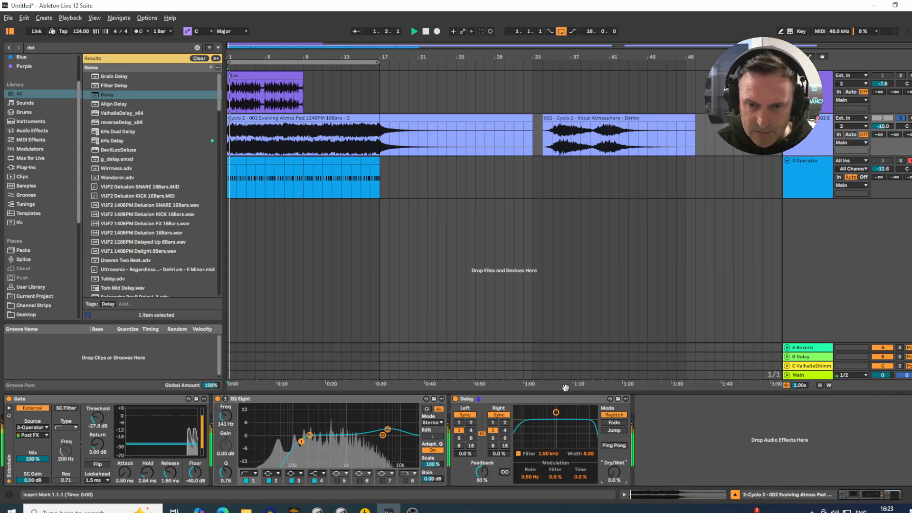
Set the Delay's filter to 2.72 kHz with width 6.88, enable Ping Pong, and set dry/wet to 27%
{"action": "left_click_drag", "start_coordinate": [557, 417], "coordinate": [570, 427]}
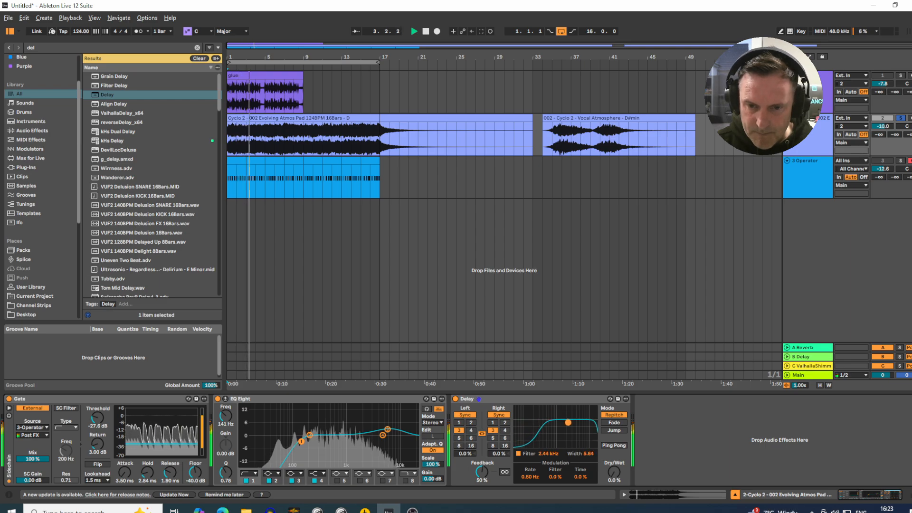
{"action": "left_click", "coordinate": [615, 445]}
{"action": "left_click_drag", "start_coordinate": [624, 480], "coordinate": [615, 469]}
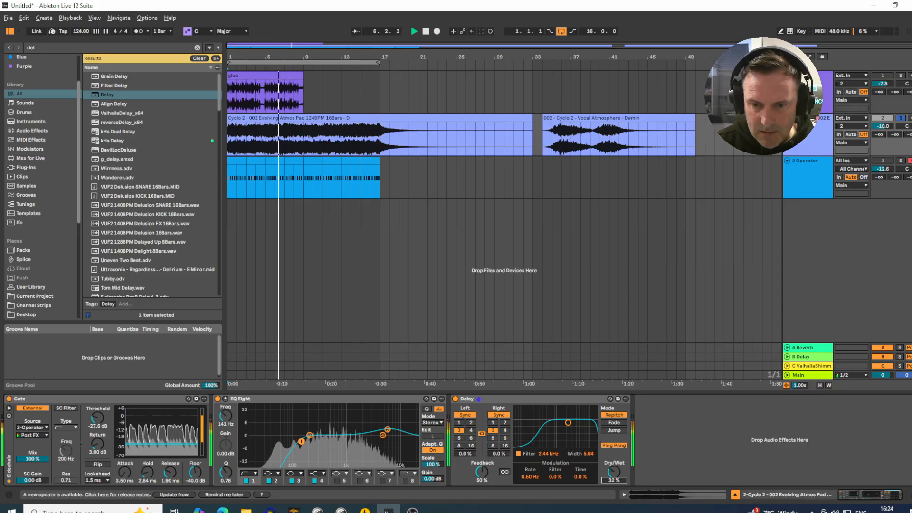
{"action": "left_click_drag", "start_coordinate": [568, 422], "coordinate": [570, 417]}
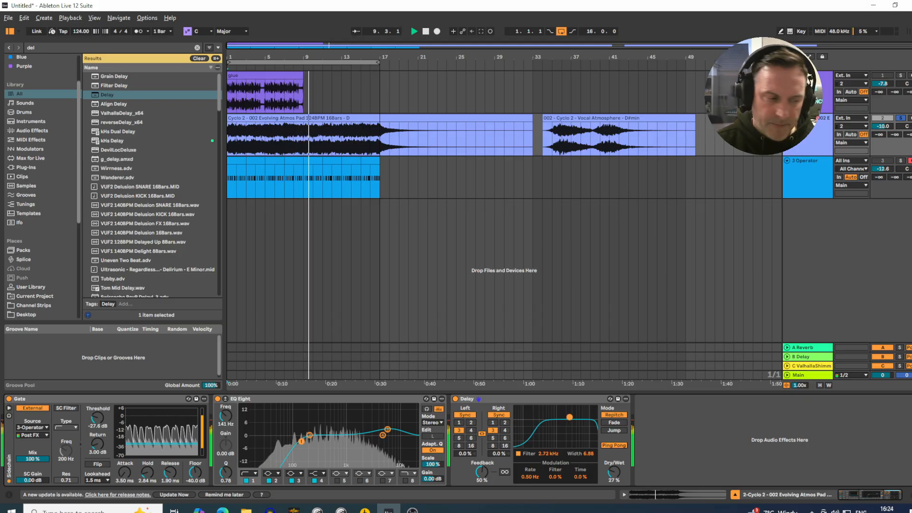
{"action": "key", "text": "space"}
Open ValhallaShimmer on return C, lower its mix to 0.80, and close the plug-in window
{"action": "key", "text": "Tab"}
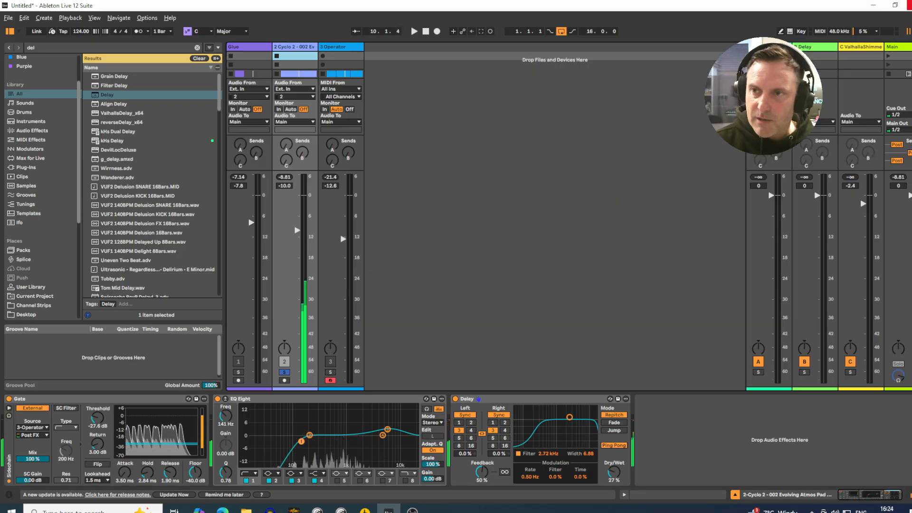
{"action": "left_click", "coordinate": [866, 52]}
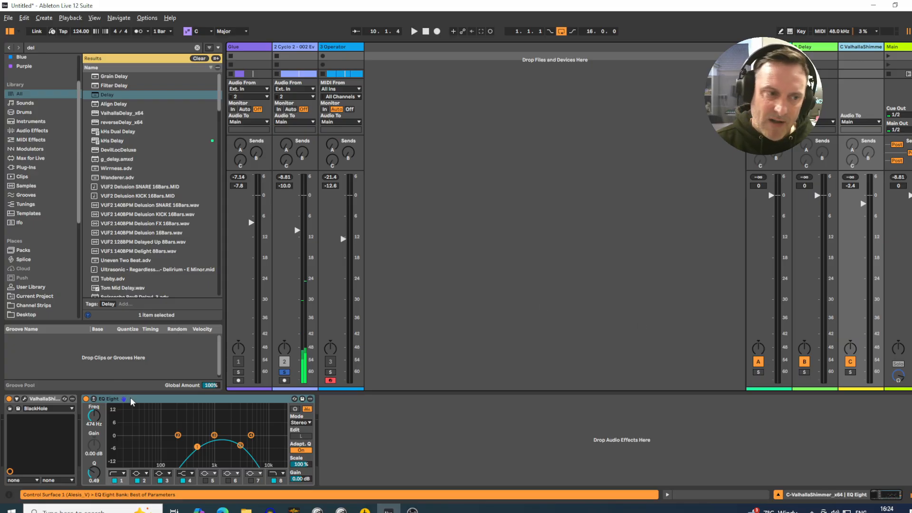
{"action": "left_click", "coordinate": [25, 399]}
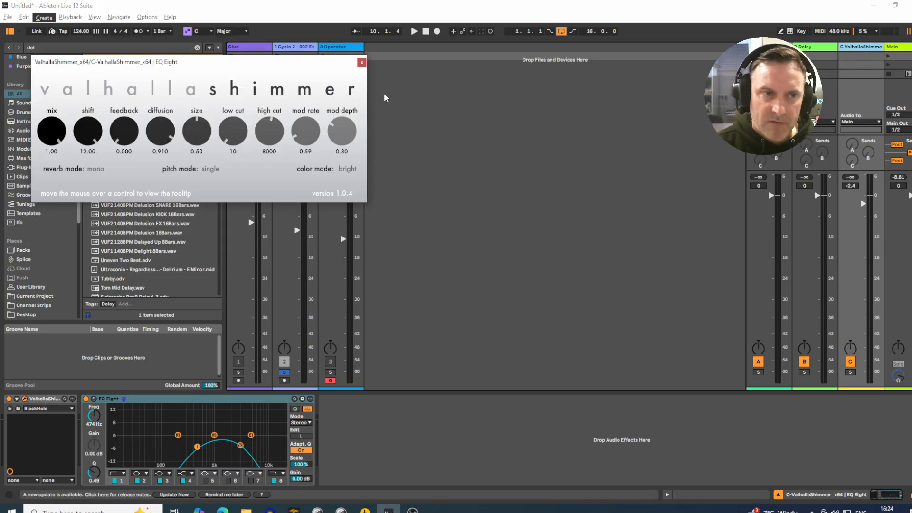
{"action": "left_click_drag", "start_coordinate": [51, 133], "coordinate": [44, 163]}
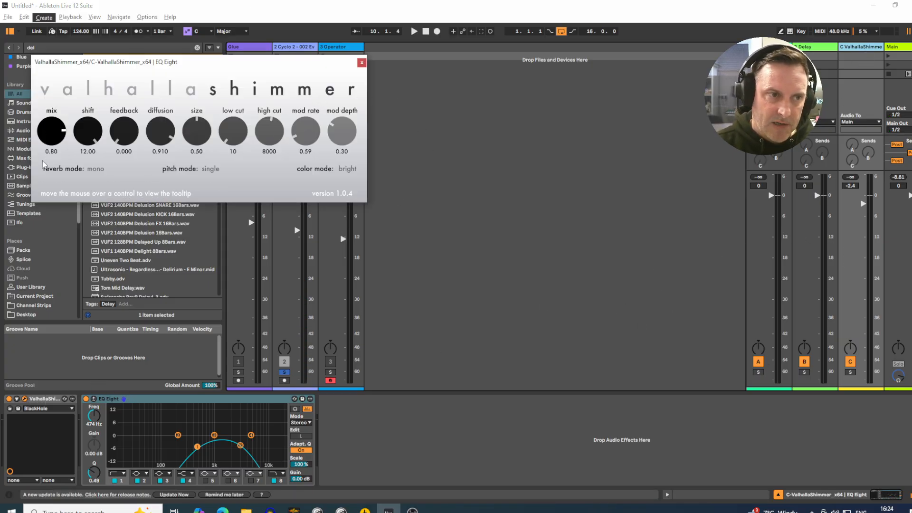
{"action": "left_click", "coordinate": [361, 63]}
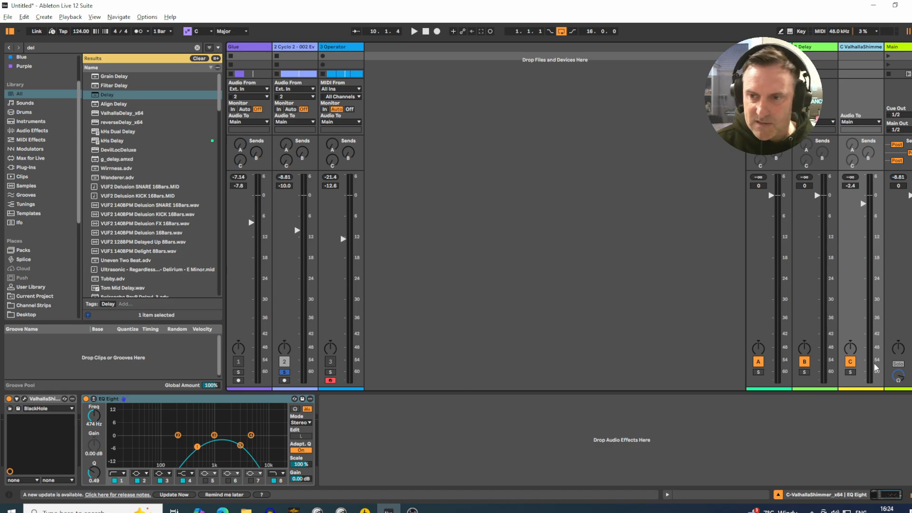
{"action": "key", "text": "Tab"}
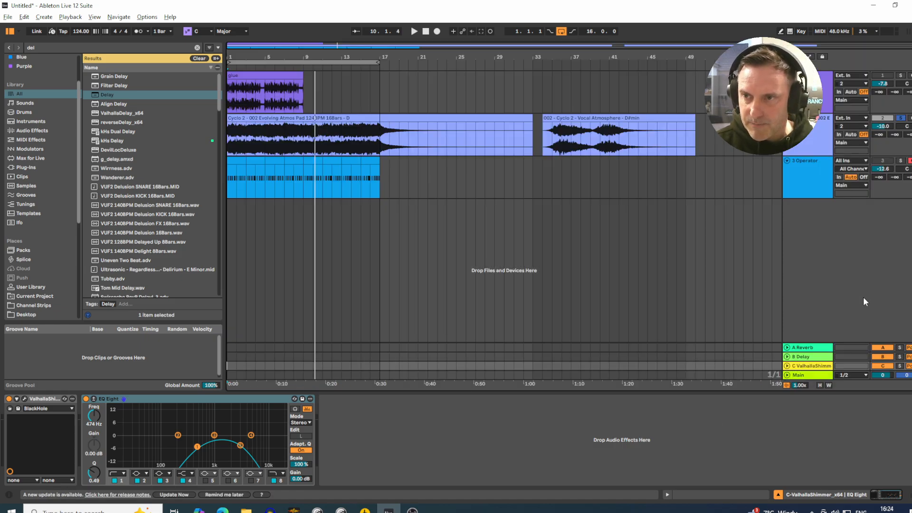
Raise the pad track's send C during playback and set the ValhallaShimmer return's volume to -1.3 dB
{"action": "key", "text": "space"}
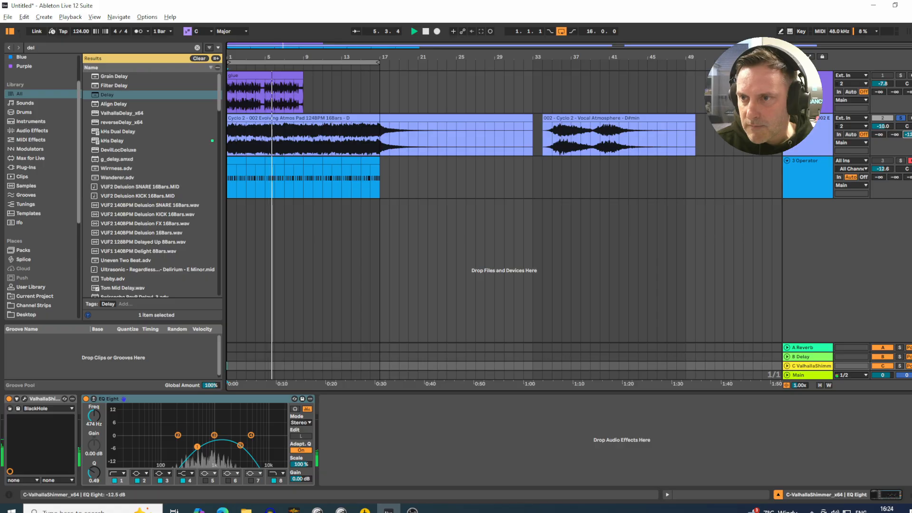
{"action": "key", "text": "Tab"}
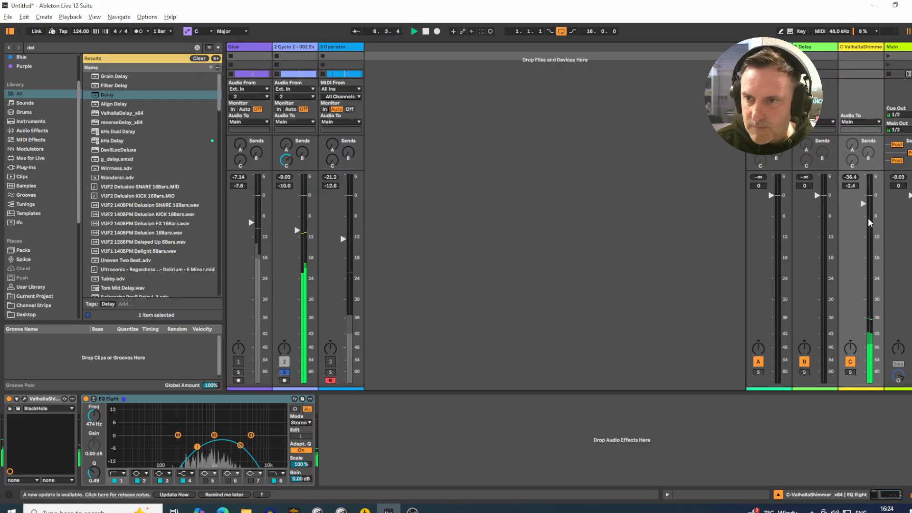
{"action": "left_click_drag", "start_coordinate": [286, 161], "coordinate": [286, 157]}
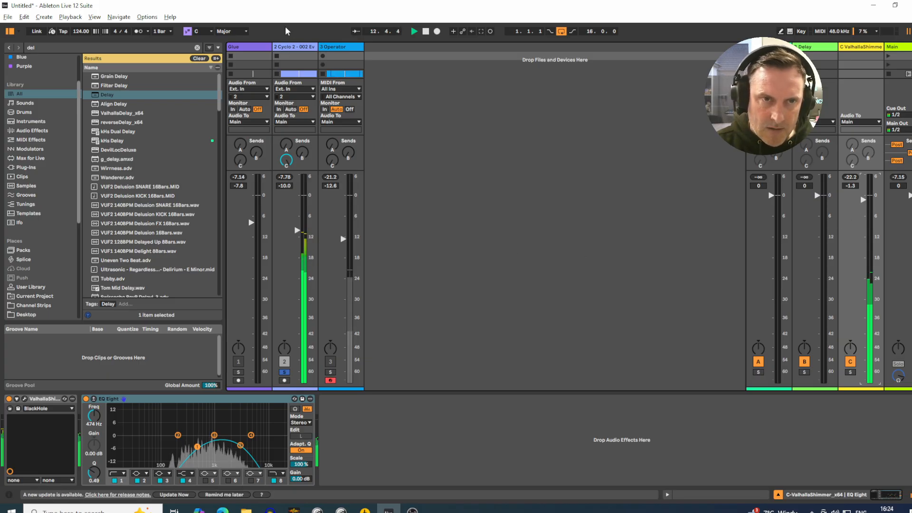
Set the pad Gate's hold to 8.06 ms and release to 6.49 ms, and raise the pad track's volume to -8.1 dB
{"action": "left_click", "coordinate": [292, 49]}
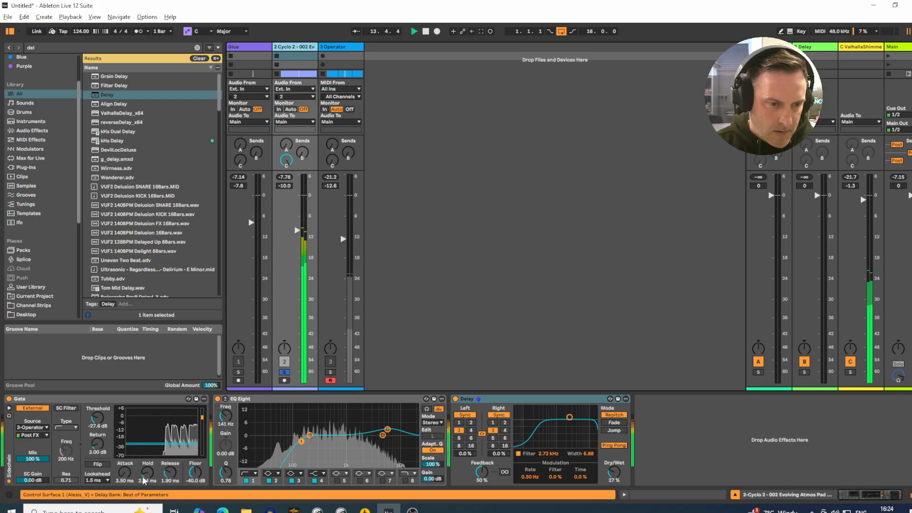
{"action": "left_click_drag", "start_coordinate": [168, 474], "coordinate": [148, 460]}
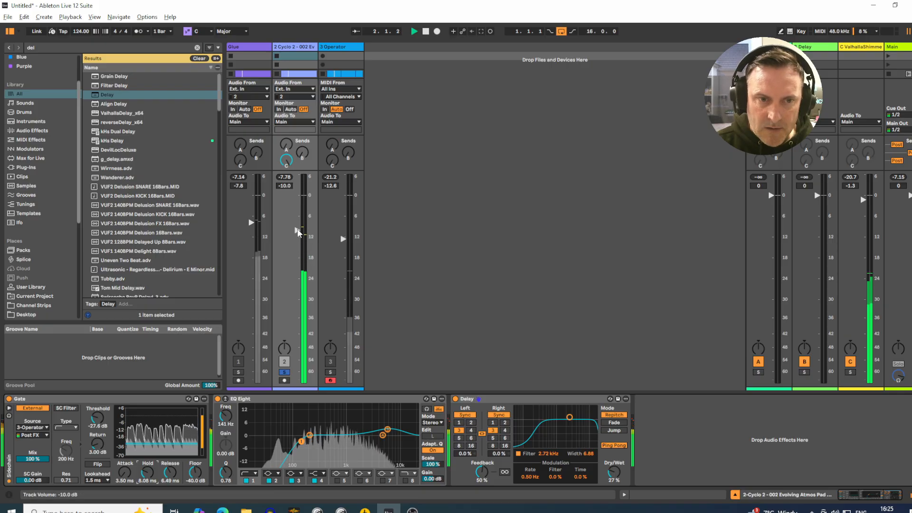
{"action": "left_click_drag", "start_coordinate": [298, 230], "coordinate": [297, 223]}
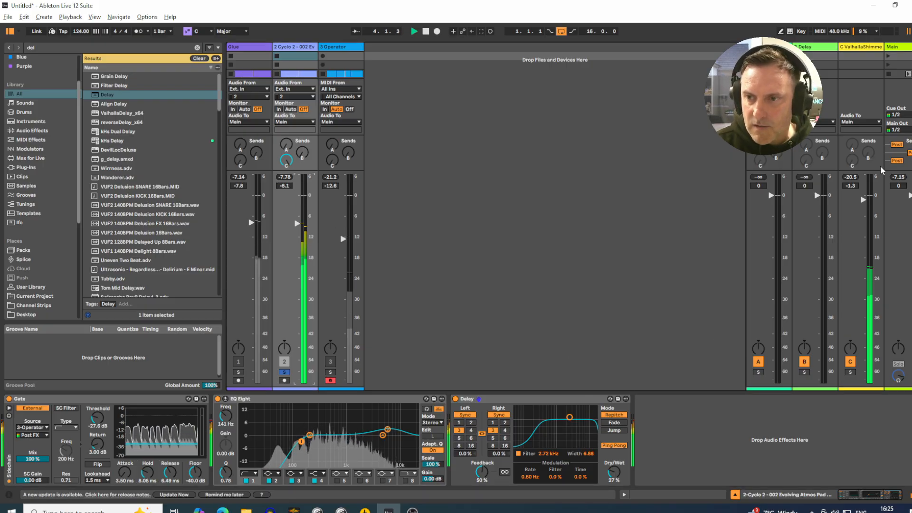
Compare the mix with the ValhallaShimmer return switched off and on, and lower the return's volume to -6.7 dB
{"action": "left_click", "coordinate": [860, 66]}
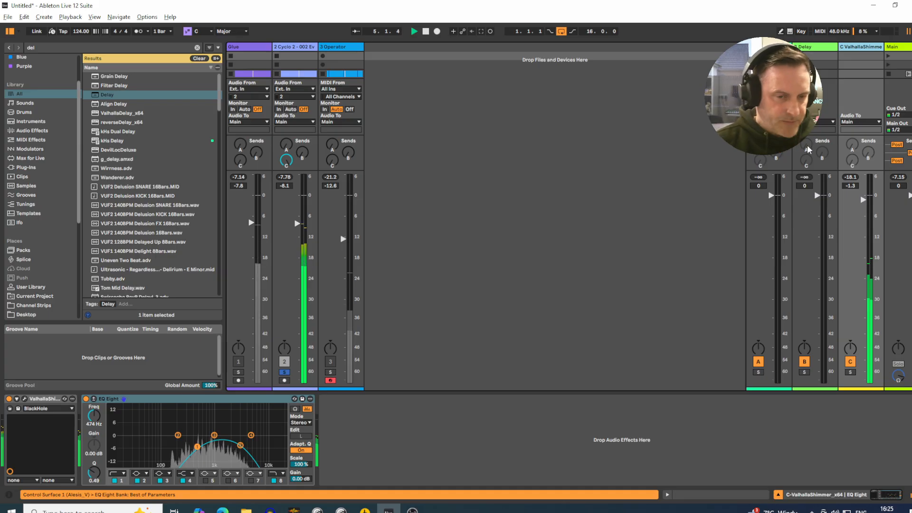
{"action": "left_click", "coordinate": [851, 362]}
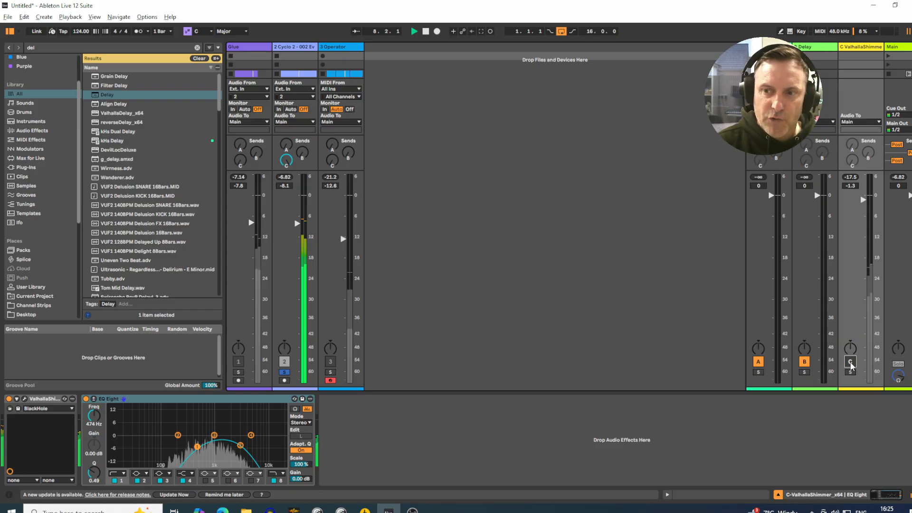
{"action": "left_click", "coordinate": [850, 362]}
{"action": "left_click_drag", "start_coordinate": [864, 200], "coordinate": [864, 204]}
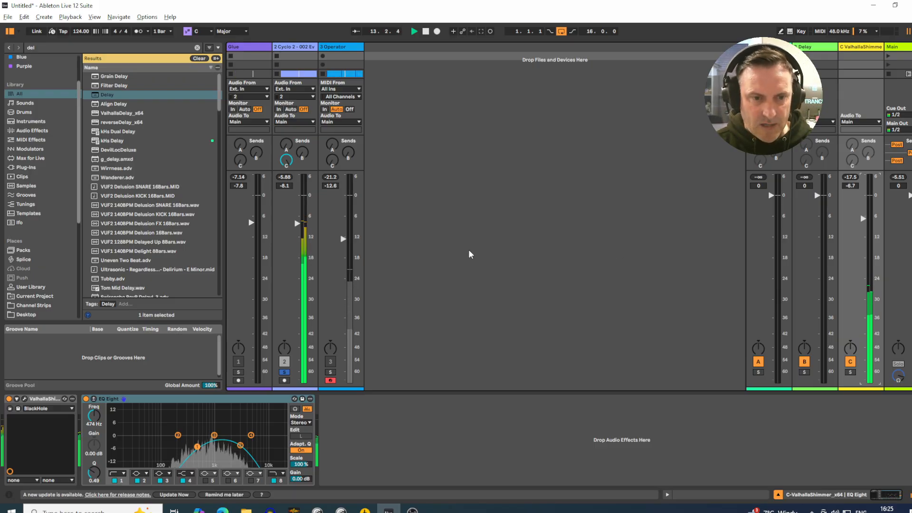
In the arrangement, move the Evolving Atmos Pad clip beyond the Vocal Atmosphere clip and place the Vocal Atmosphere clip at bar 1
{"action": "key", "text": "Tab"}
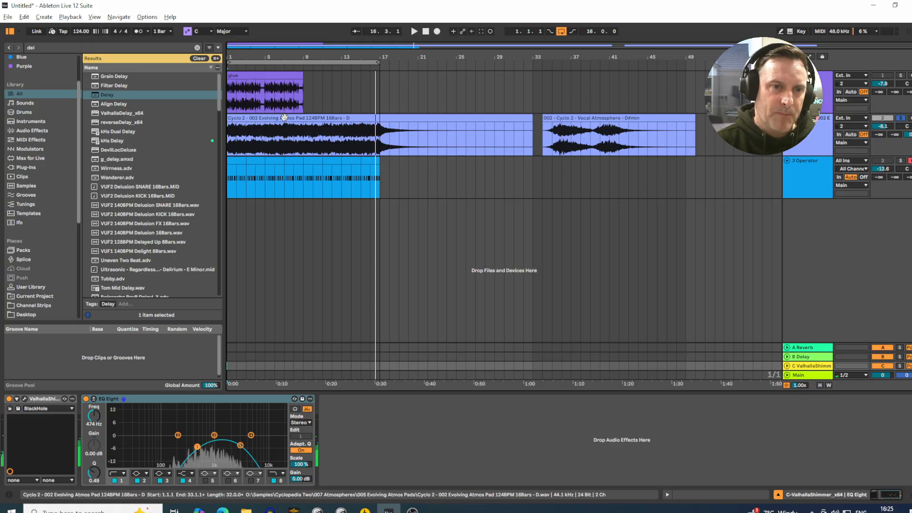
{"action": "left_click_drag", "start_coordinate": [280, 119], "coordinate": [759, 120]}
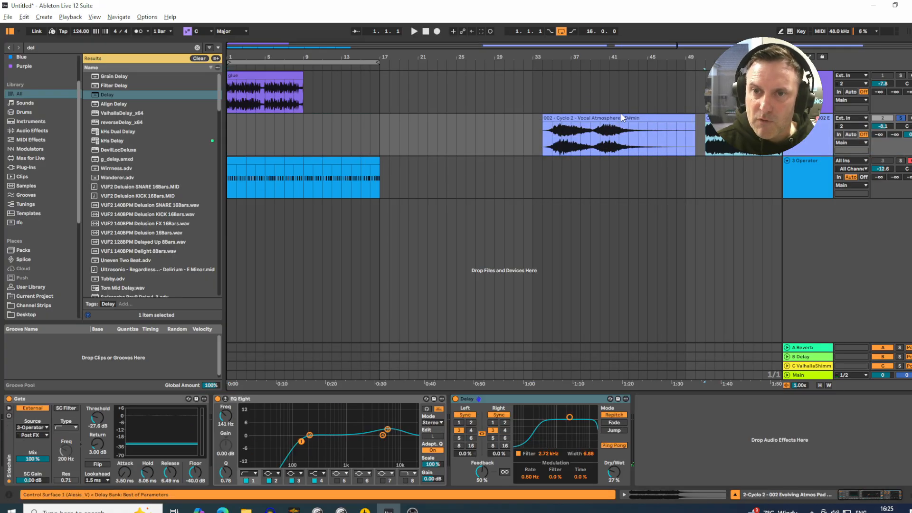
{"action": "left_click_drag", "start_coordinate": [612, 118], "coordinate": [291, 142]}
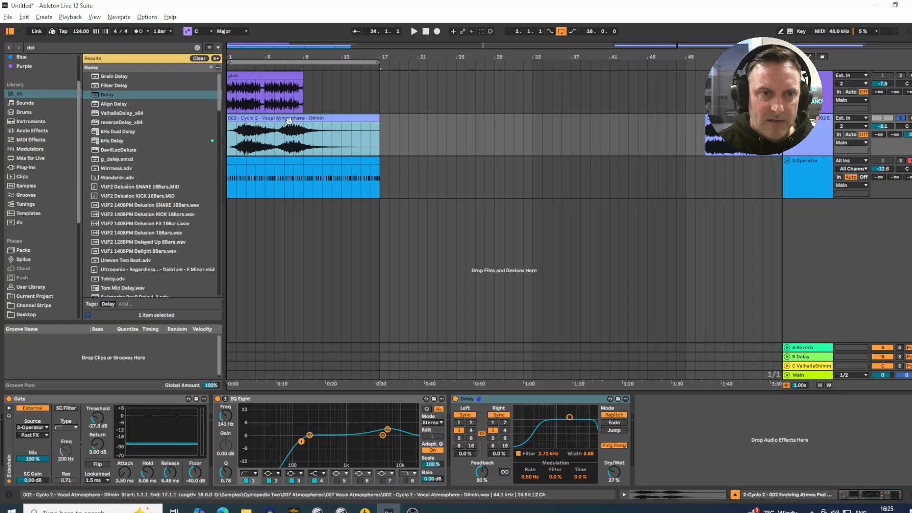
Play the gated vocal, set the pad track's volume to -14.0 dB and the Delay's dry/wet to 32%
{"action": "key", "text": "space"}
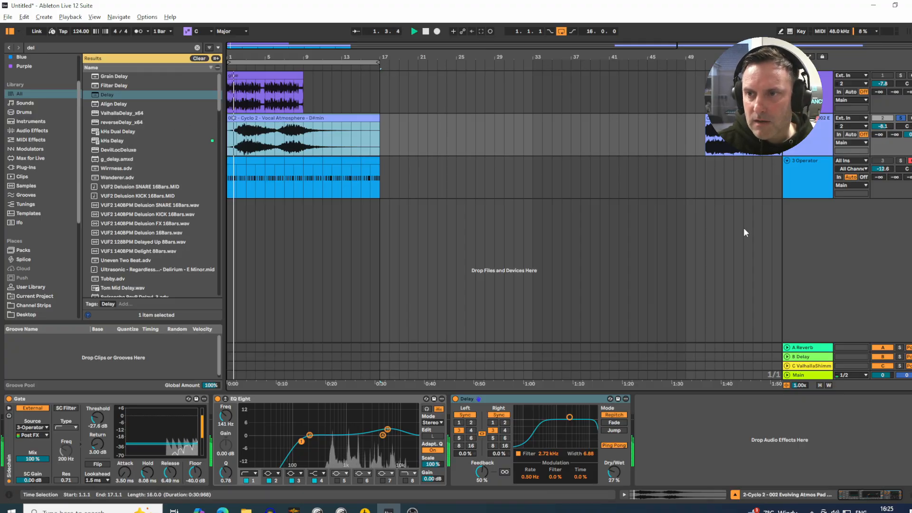
{"action": "left_click_drag", "start_coordinate": [883, 127], "coordinate": [883, 141]}
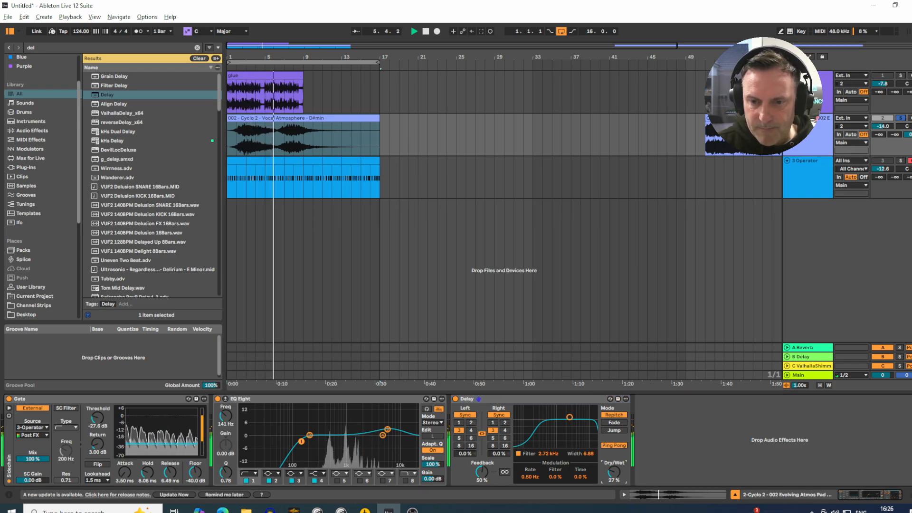
{"action": "left_click_drag", "start_coordinate": [614, 472], "coordinate": [614, 471]}
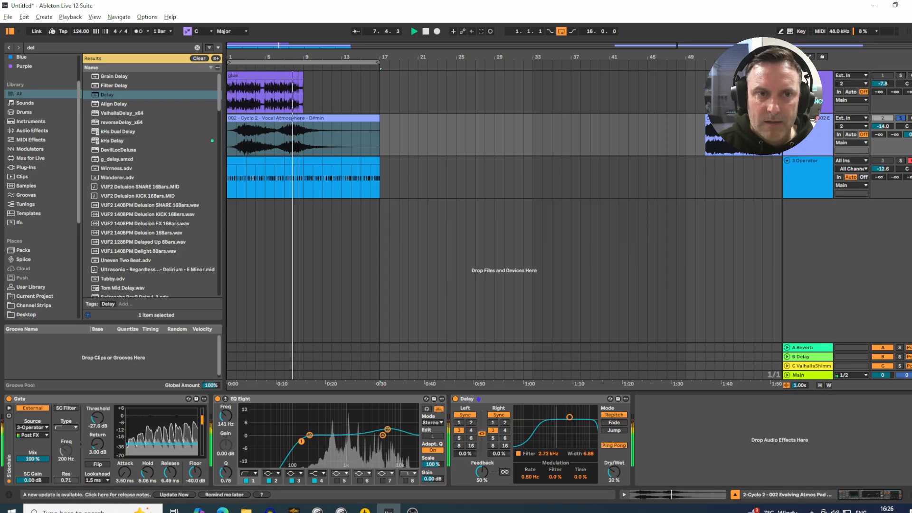
Replay the gated Vocal Atmosphere clip from the start, stop playback, and move the clip to bar 34
{"action": "mouse_move", "coordinate": [298, 57]}
{"action": "left_mouse_down"}
{"action": "mouse_move", "coordinate": [299, 99]}
{"action": "mouse_move", "coordinate": [305, 71]}
{"action": "left_mouse_up"}
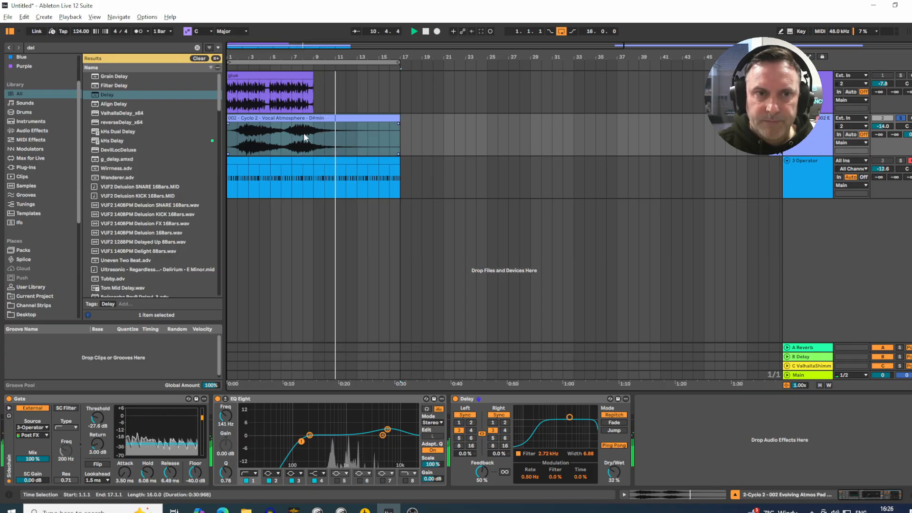
{"action": "left_click", "coordinate": [295, 119]}
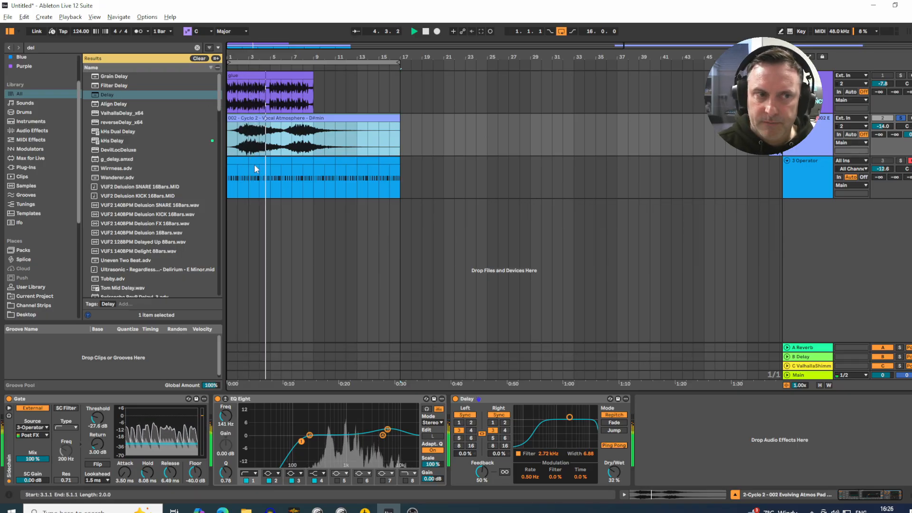
{"action": "left_click", "coordinate": [378, 151]}
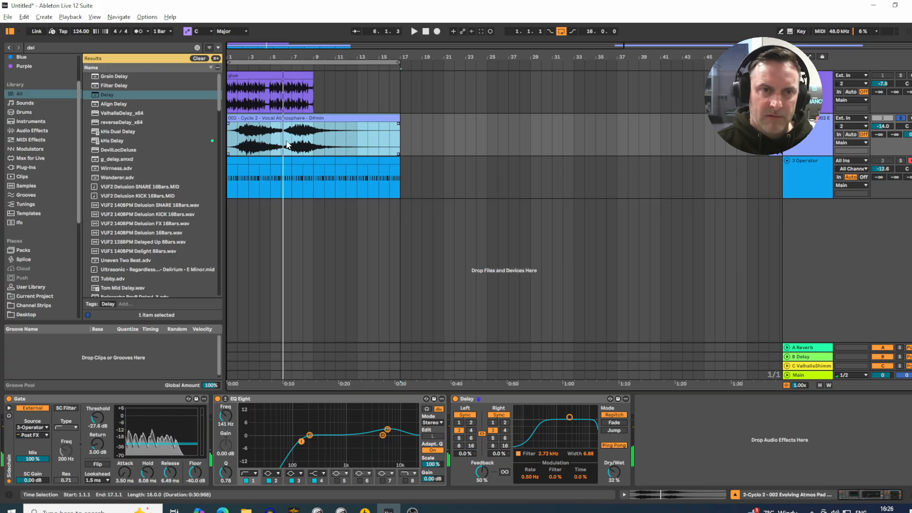
{"action": "left_click", "coordinate": [288, 118]}
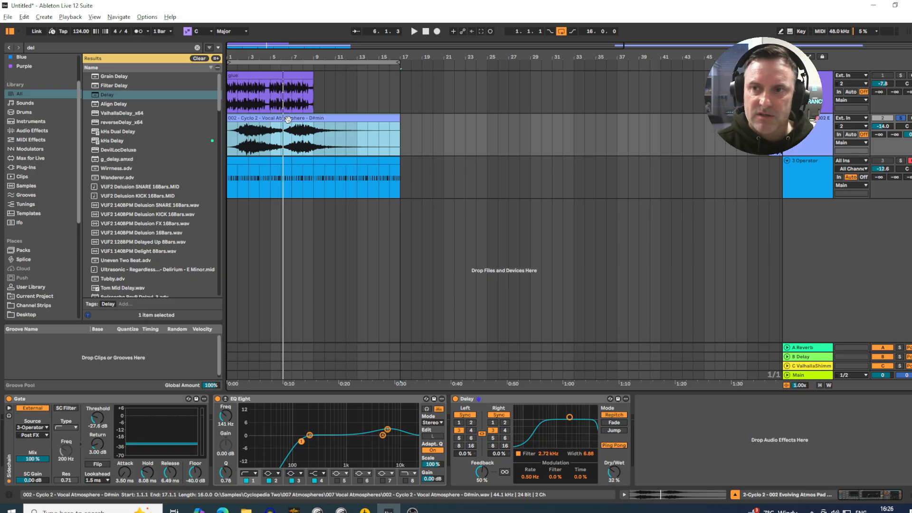
{"action": "left_click_drag", "start_coordinate": [279, 118], "coordinate": [635, 127]}
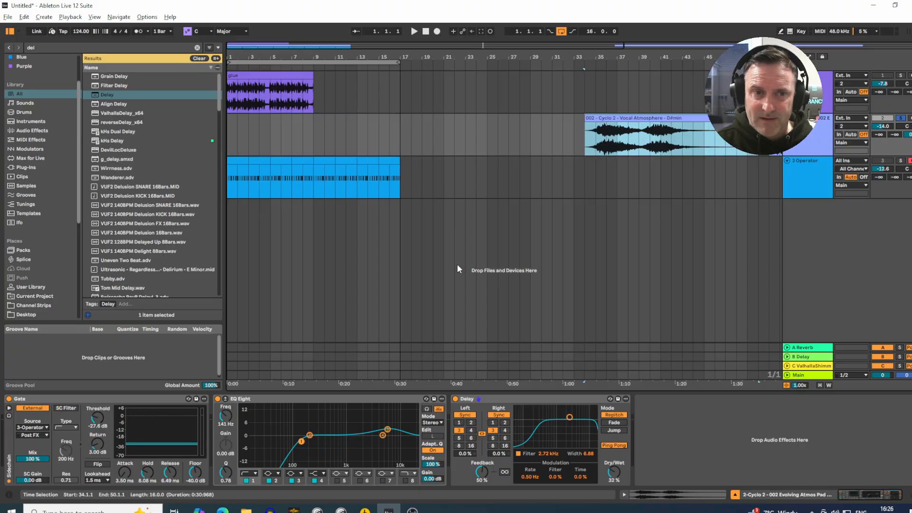
Search the Samples folder for "pads"
{"action": "scroll", "coordinate": [65, 201], "scroll_direction": "down", "scroll_amount": 6}
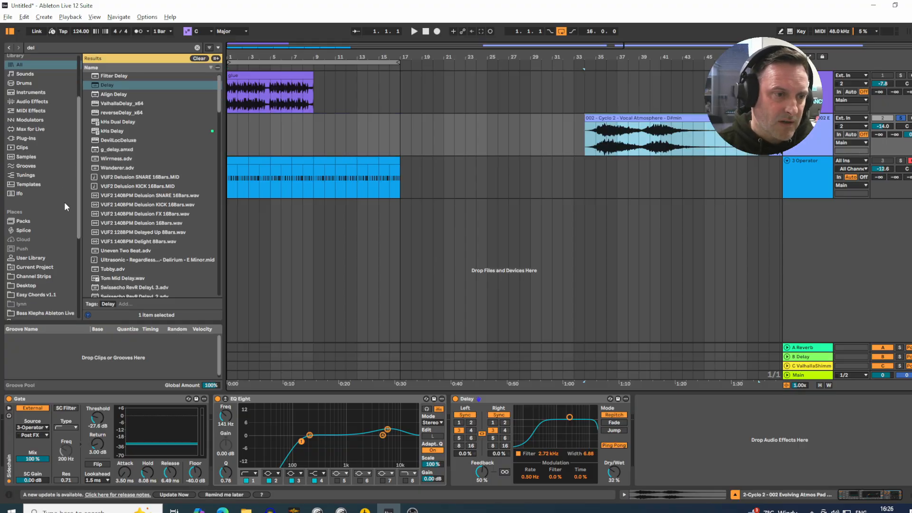
{"action": "left_click", "coordinate": [26, 279]}
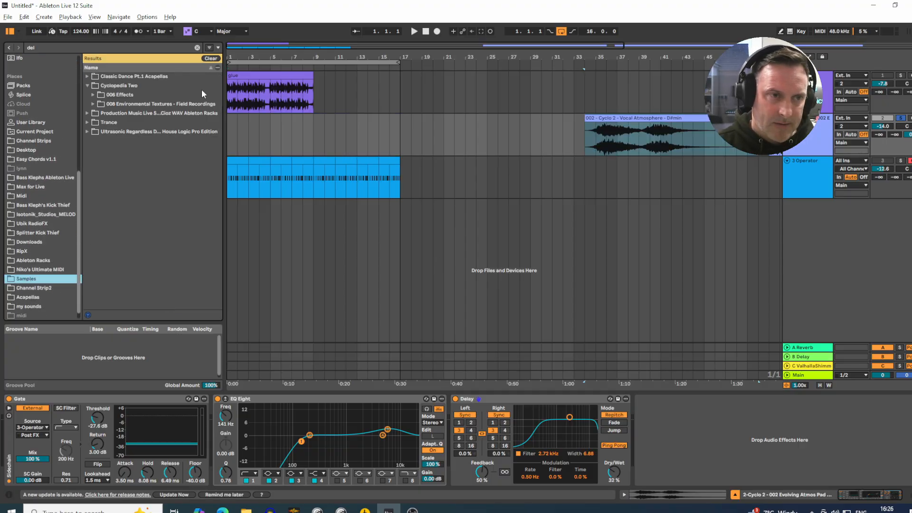
{"action": "left_click", "coordinate": [76, 48]}
{"action": "left_click_drag", "start_coordinate": [66, 45], "coordinate": [6, 48]}
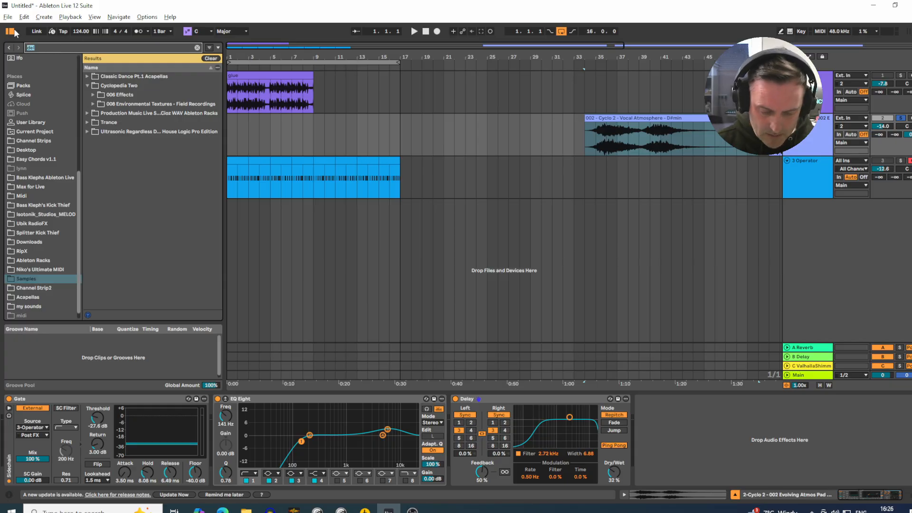
{"action": "type", "text": "pad"}
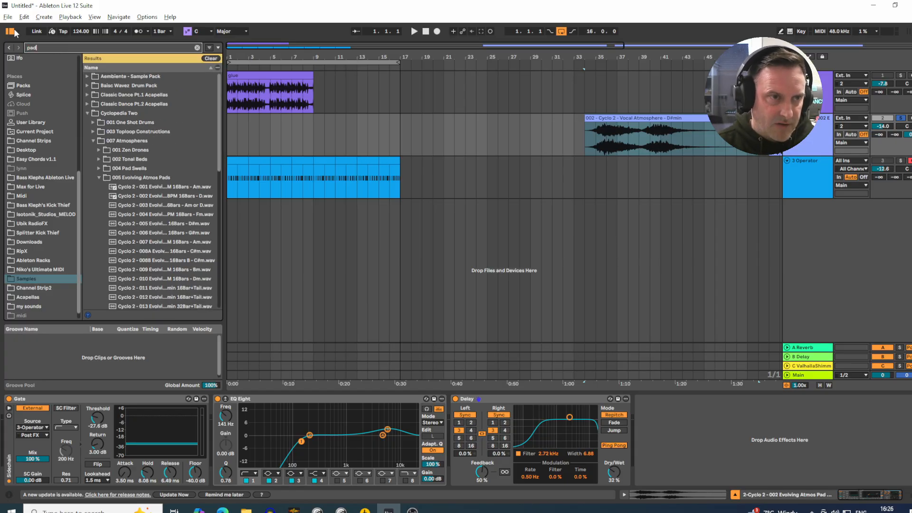
{"action": "type", "text": "s"}
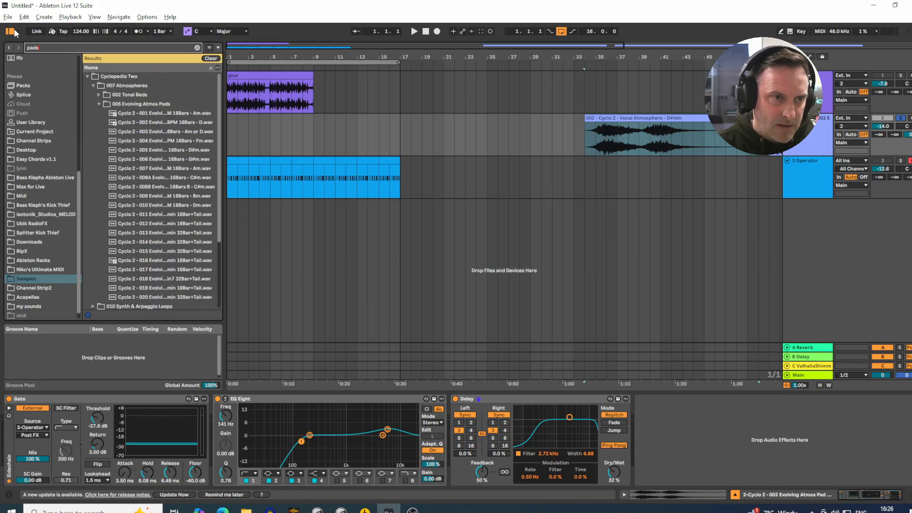
Audition the Evolving Atmos Pads samples, place Cyclo 2 - 011 at bar 1 of the pad track, and play it through the gate
{"action": "left_click", "coordinate": [129, 116]}
{"action": "left_click", "coordinate": [132, 178]}
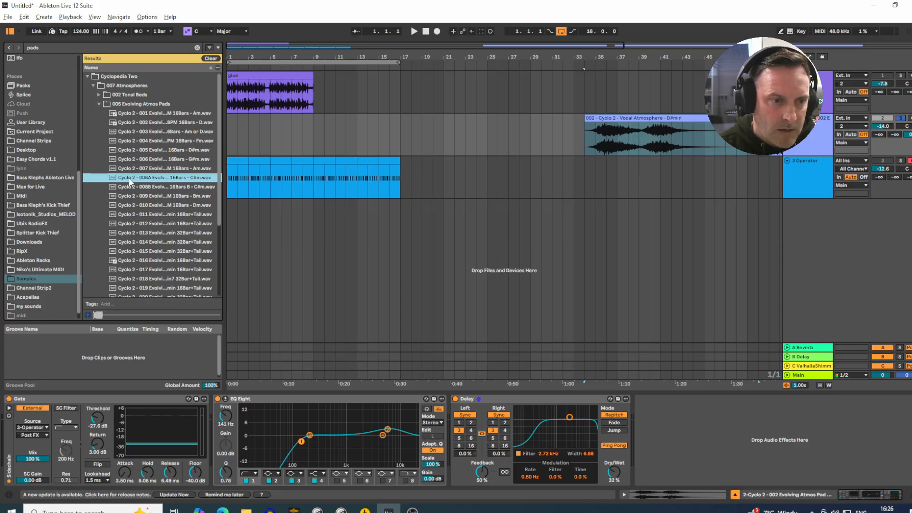
{"action": "key", "text": "Down"}
{"action": "key", "text": "Down"}
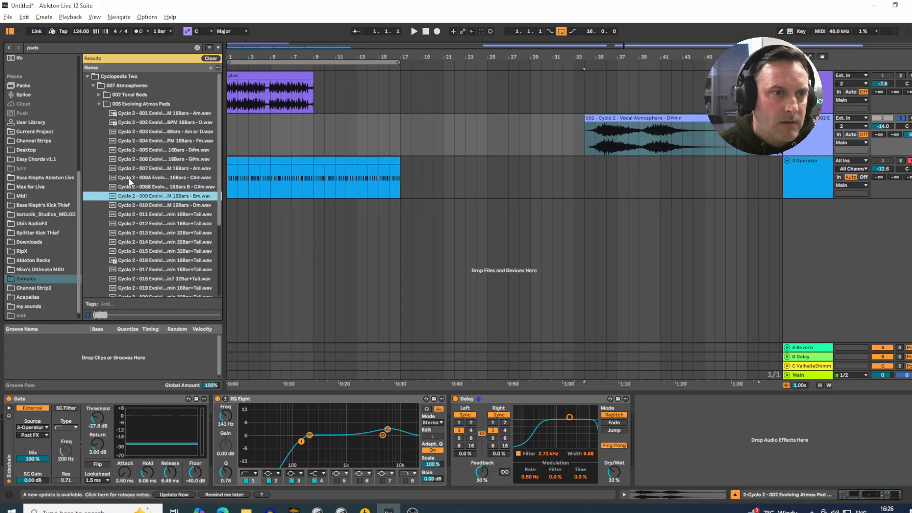
{"action": "key", "text": "Down"}
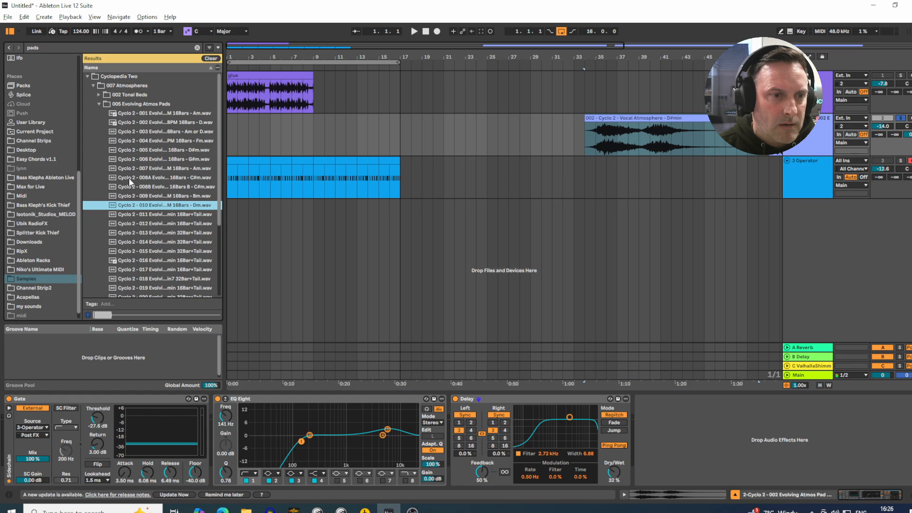
{"action": "key", "text": "Down"}
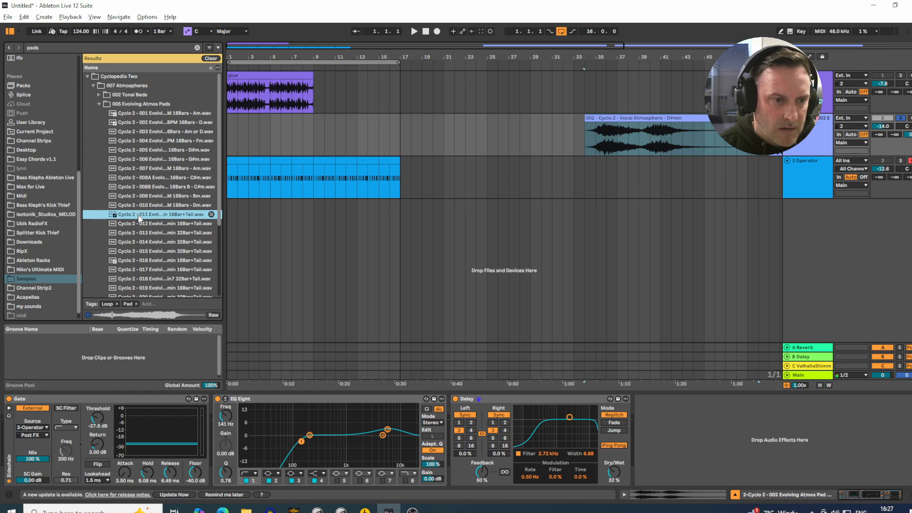
{"action": "left_click_drag", "start_coordinate": [138, 217], "coordinate": [233, 132]}
{"action": "key", "text": "space"}
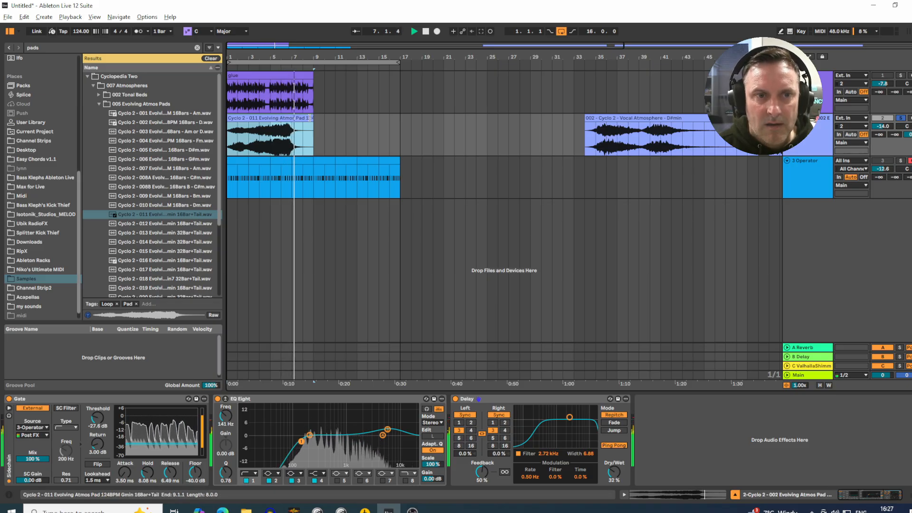
{"action": "left_click", "coordinate": [826, 145]}
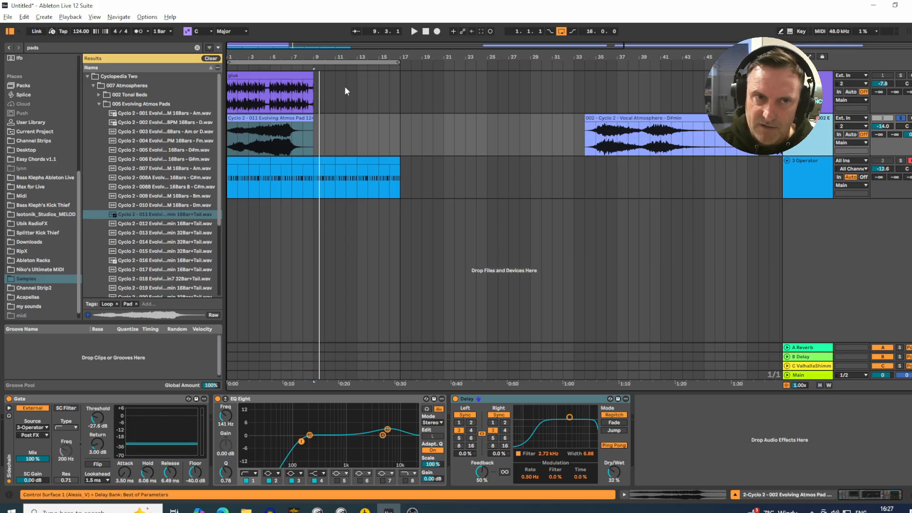
{"action": "left_click_drag", "start_coordinate": [289, 54], "coordinate": [288, 58]}
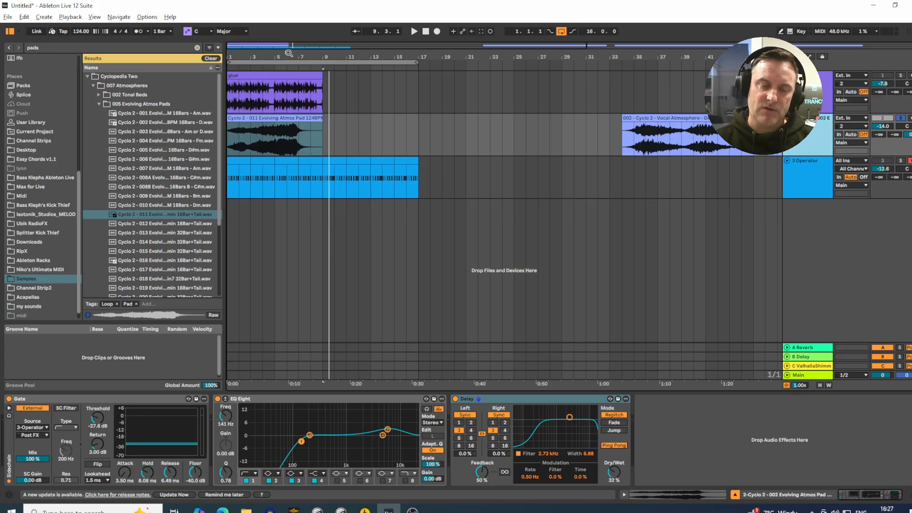
{"action": "left_click", "coordinate": [814, 164]}
{"action": "left_click", "coordinate": [817, 136]}
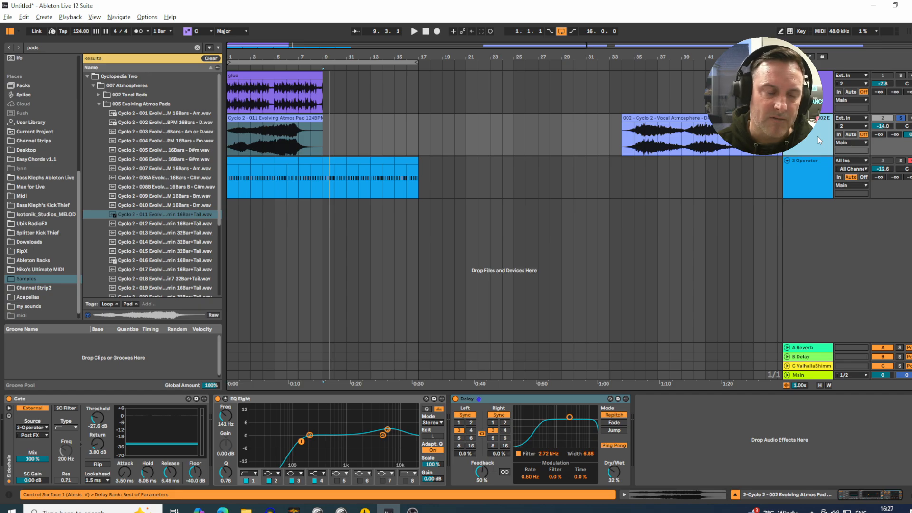